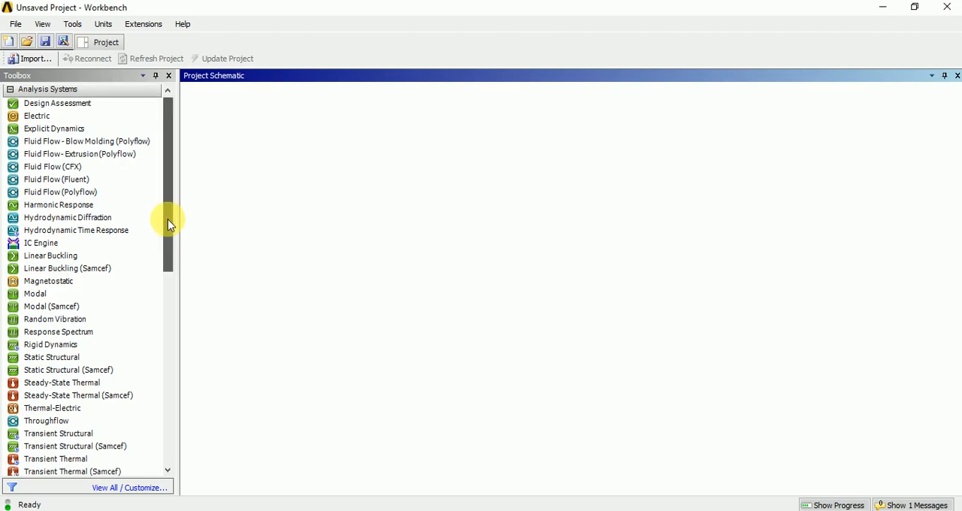
- Add two standalone Geometry component systems side by side to the project schematic
left_click_drag(168, 219, 176, 343)
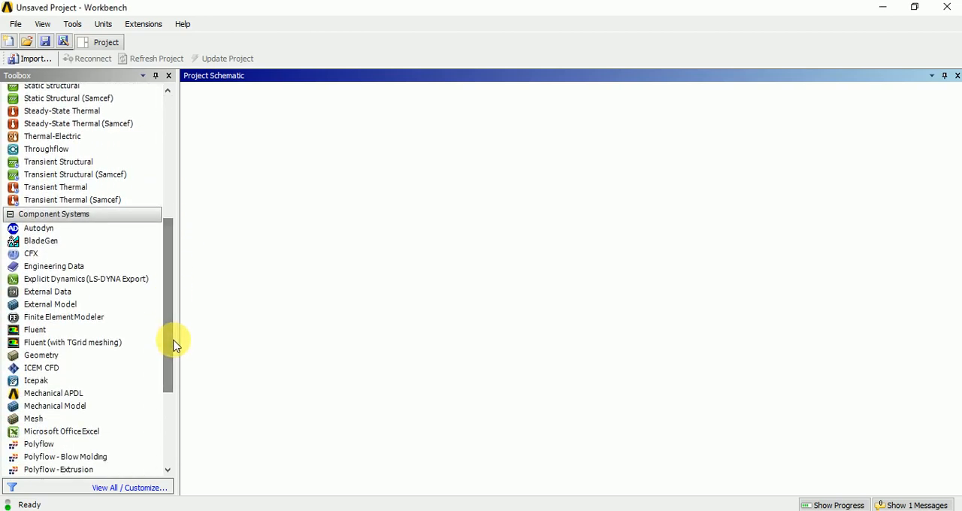
left_click(41, 358)
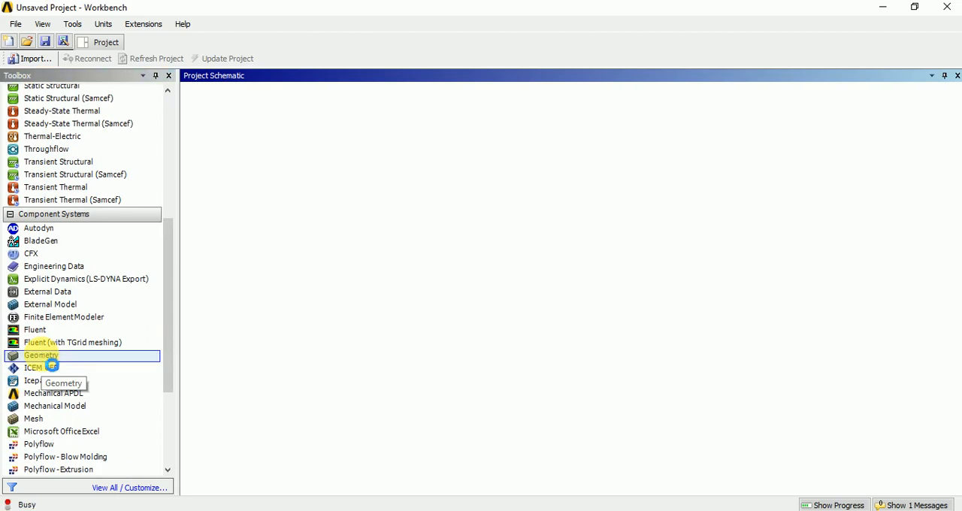
double_click(41, 356)
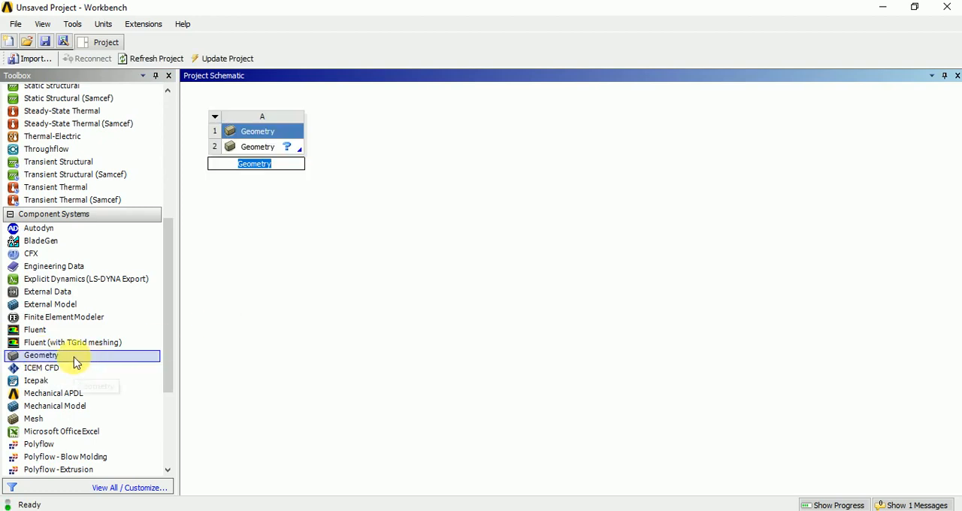
left_click_drag(76, 362, 404, 155)
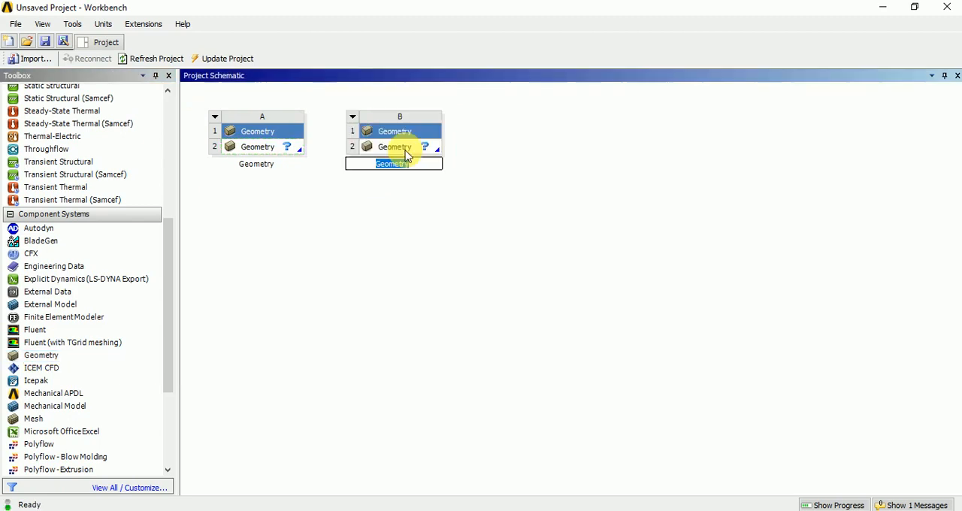
left_click(351, 260)
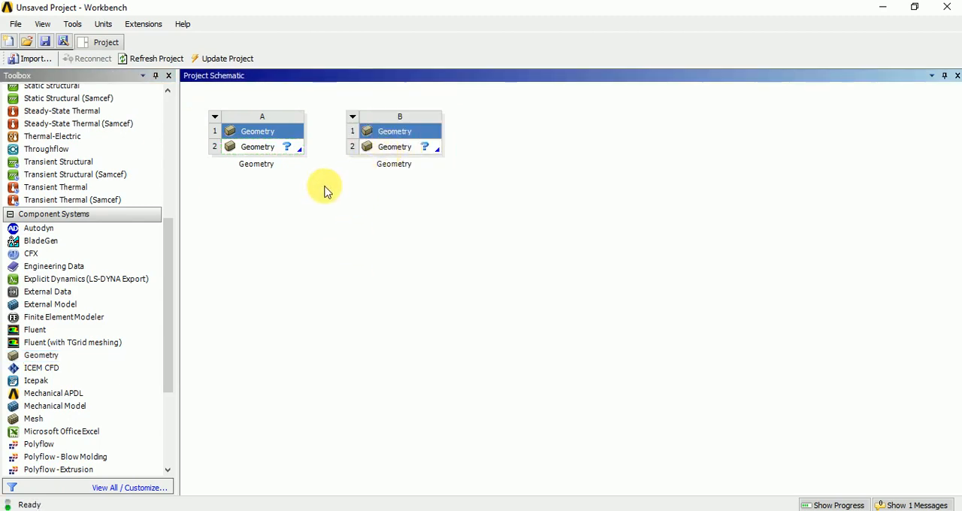
- Open the Geometry cell of system A in DesignModeler and set the length units to millimeters
left_click(267, 149)
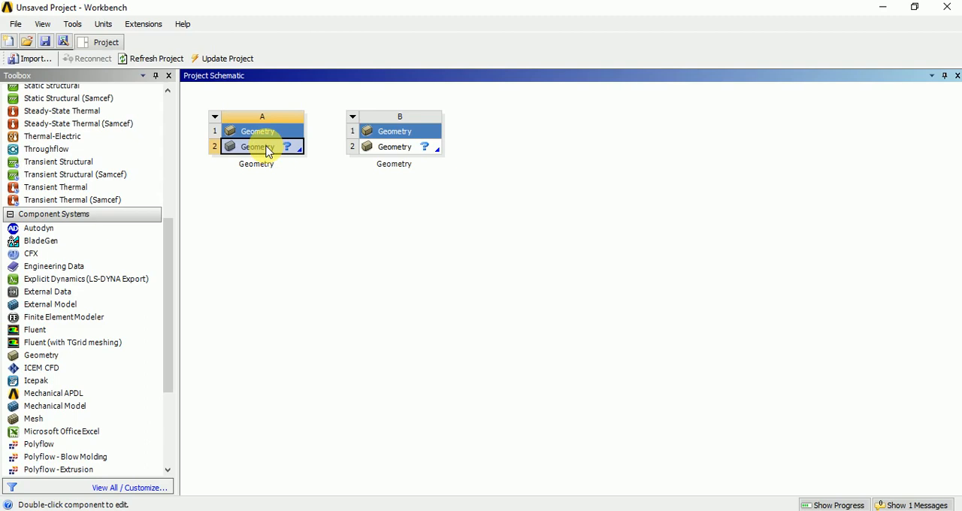
double_click(267, 149)
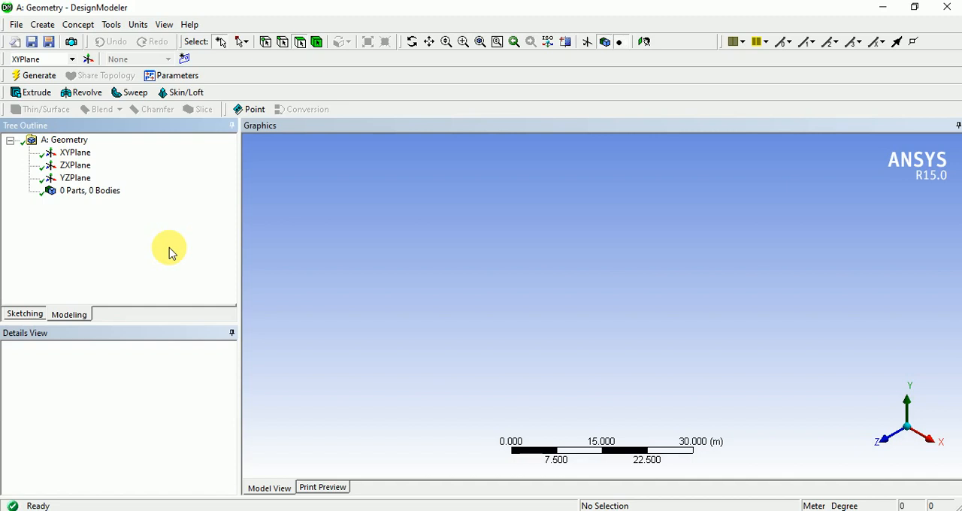
left_click(140, 27)
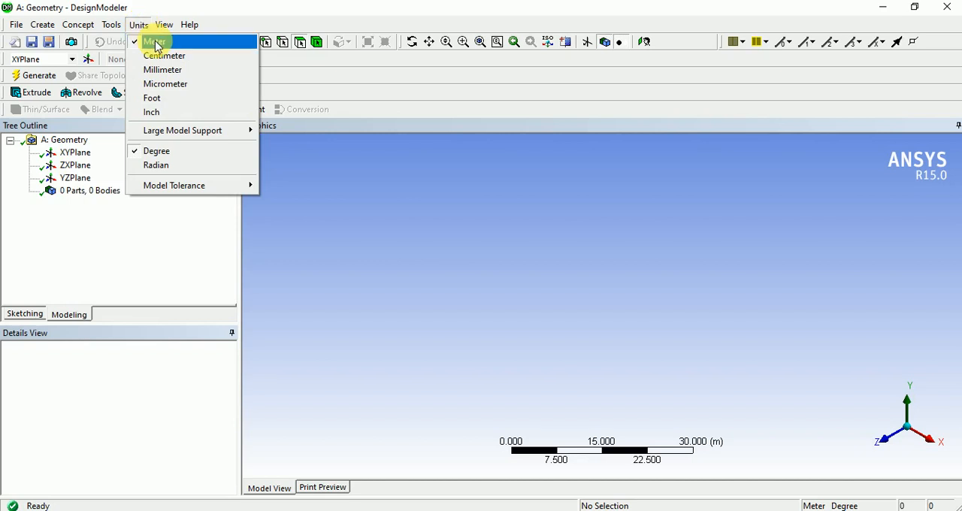
left_click(155, 42)
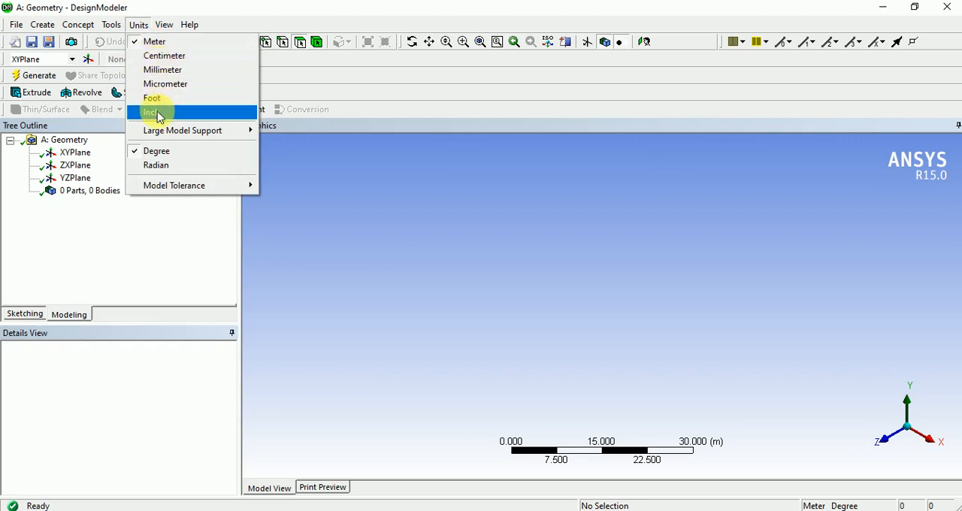
left_click(163, 69)
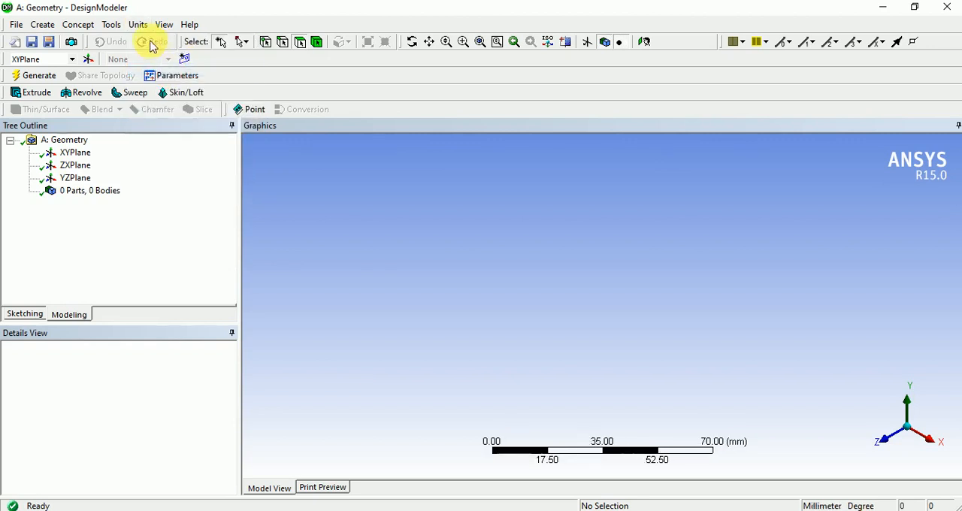
left_click(138, 25)
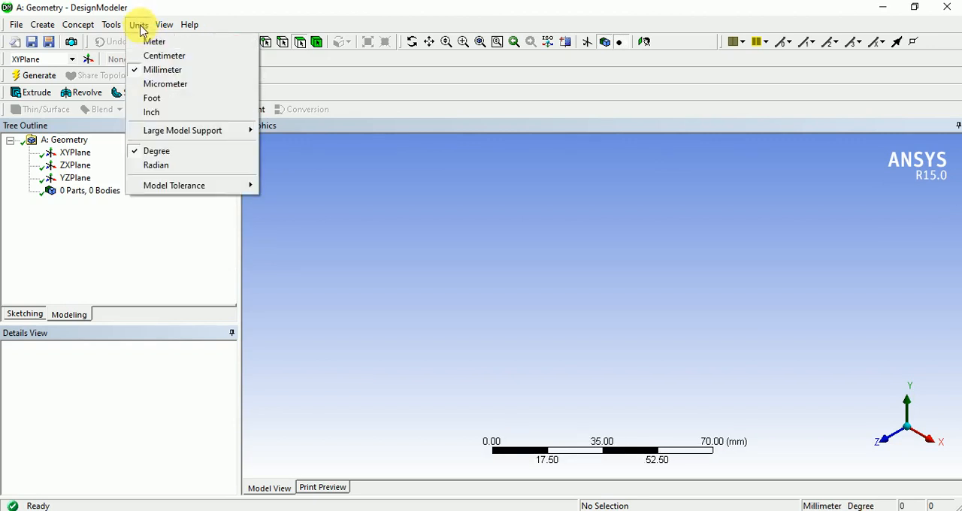
left_click(175, 71)
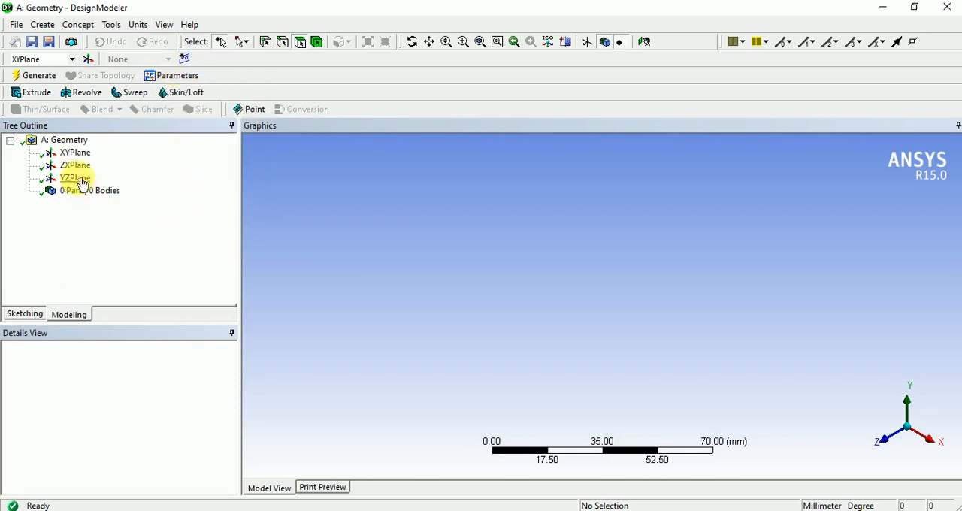
- Create a new sketch on the XY plane and orient the view to look straight at it
left_click(75, 153)
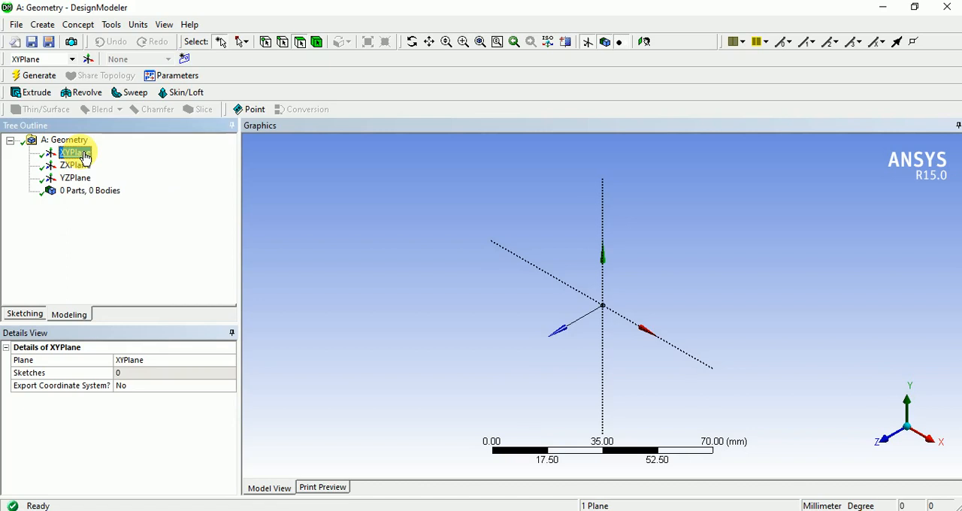
left_click(185, 60)
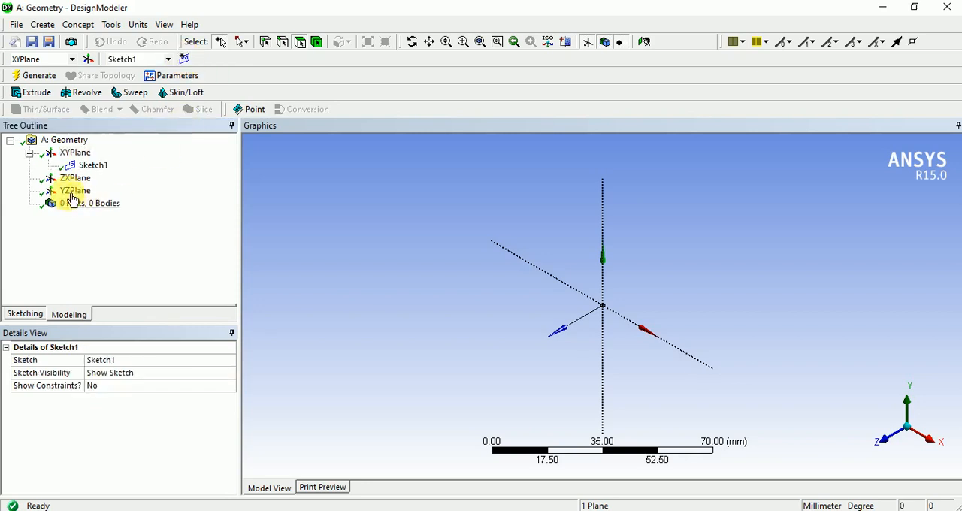
left_click(94, 167)
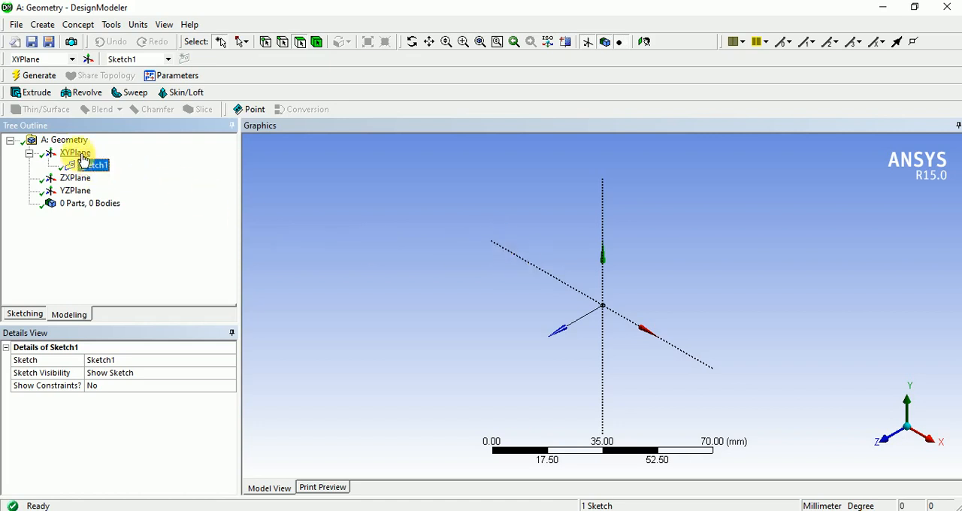
left_click(79, 154)
left_click(94, 167)
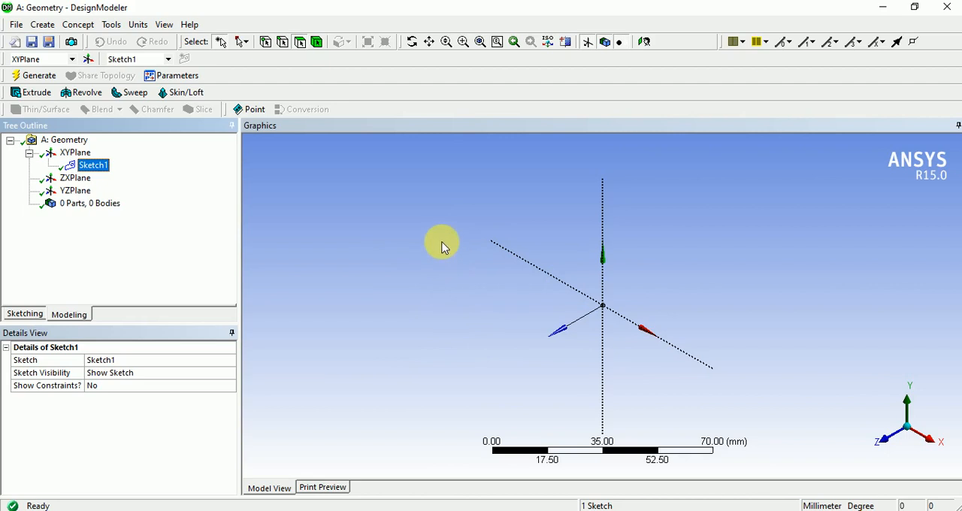
left_click(644, 42)
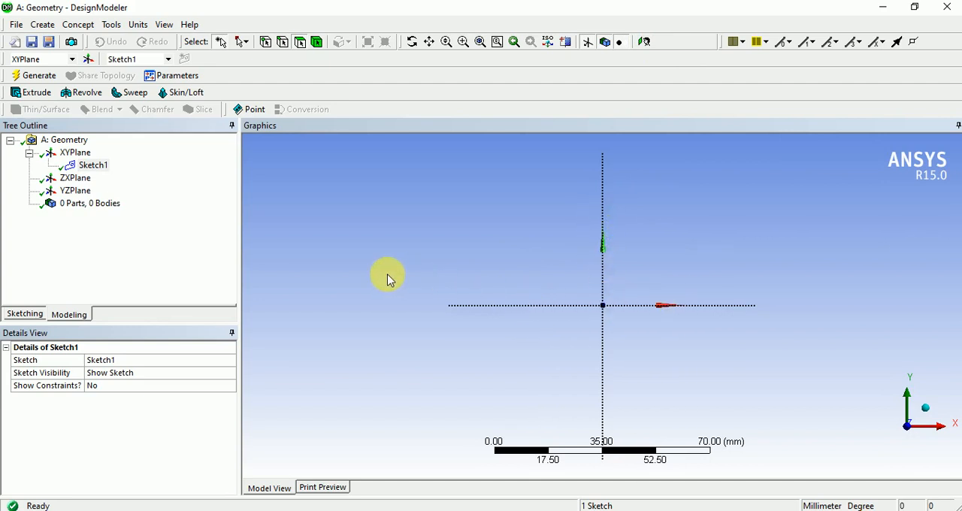
right_click(469, 230)
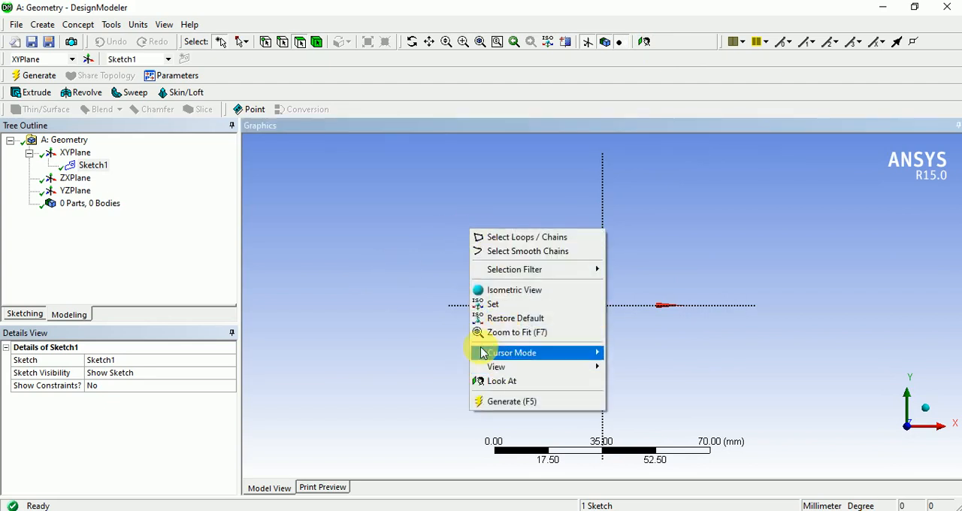
left_click(496, 382)
mouse_move(476, 242)
middle_mouse_down()
mouse_move(431, 262)
mouse_move(492, 297)
middle_mouse_up()
right_click(481, 235)
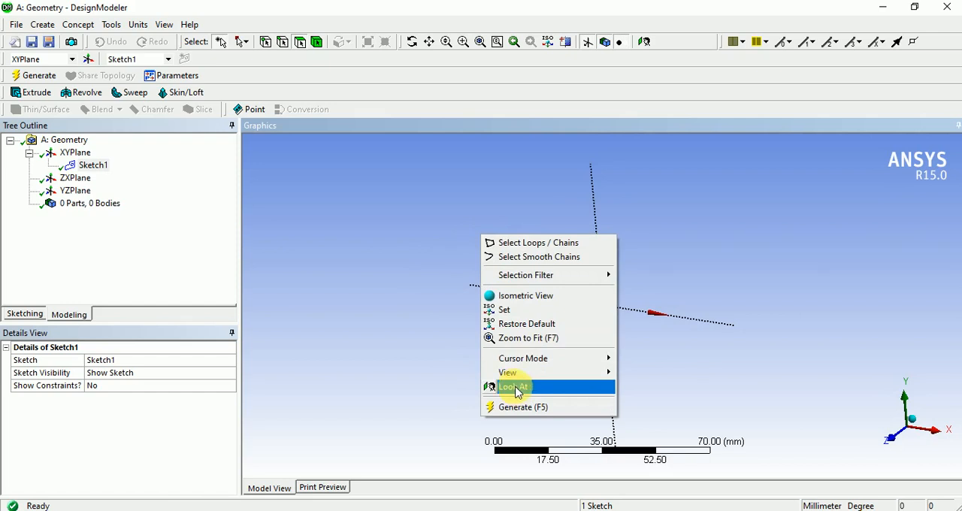
left_click(515, 388)
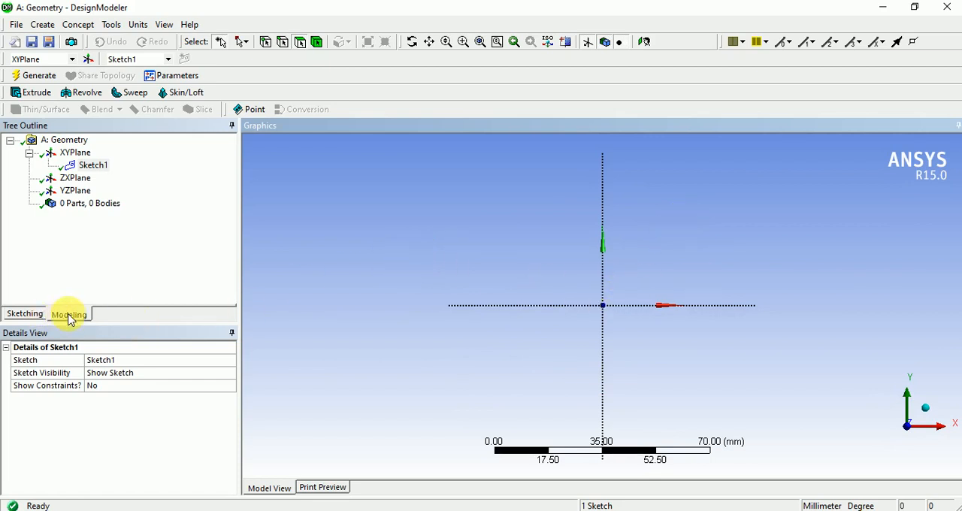
- Sketch a rectangle about 55 mm wide and 27 mm high from the origin into the positive X and Y quadrant
left_click(25, 314)
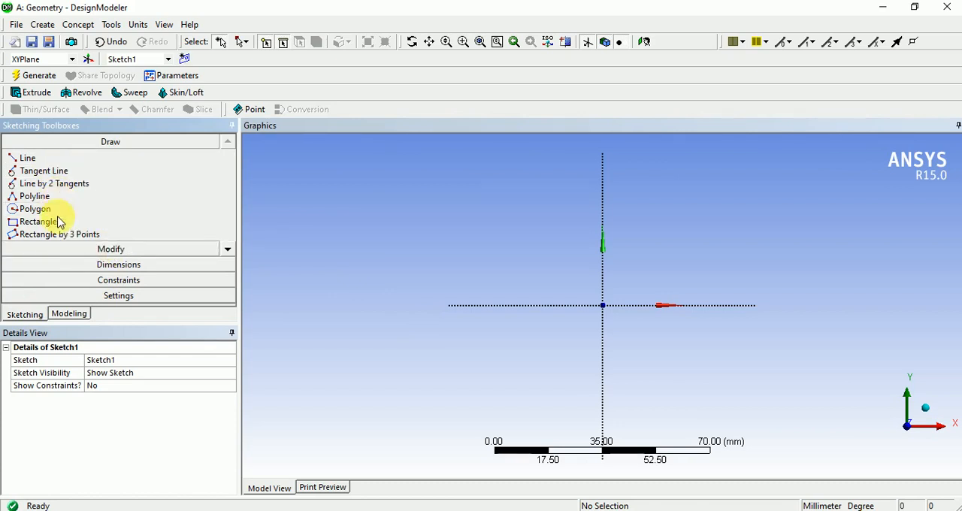
left_click(227, 250)
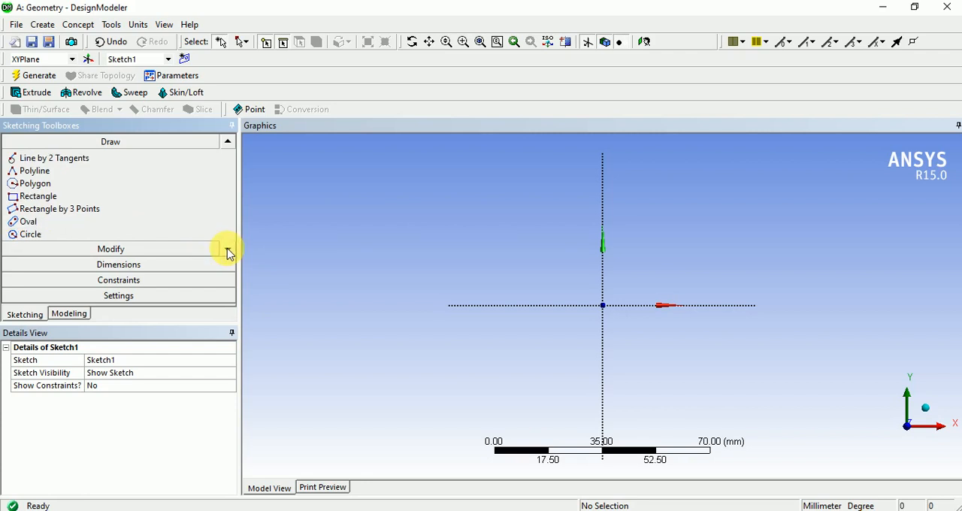
left_click(228, 251)
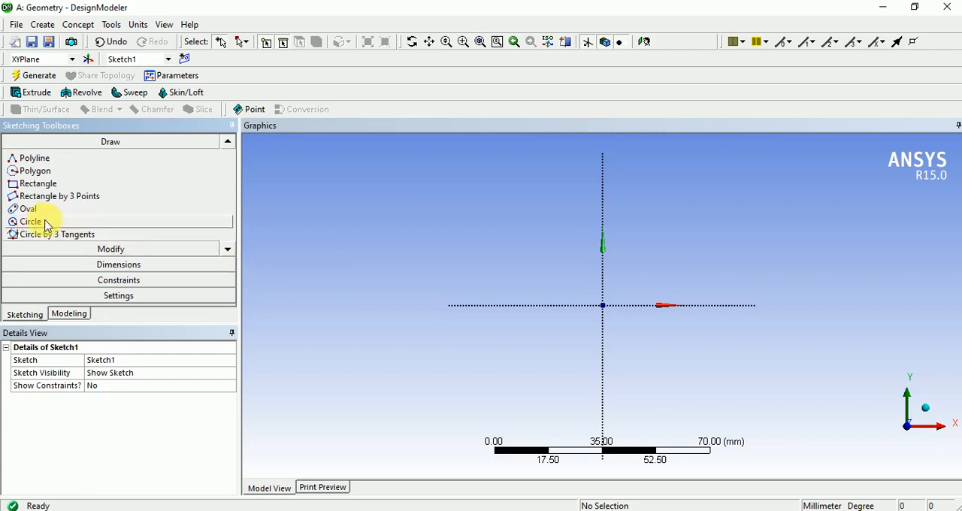
left_click(57, 185)
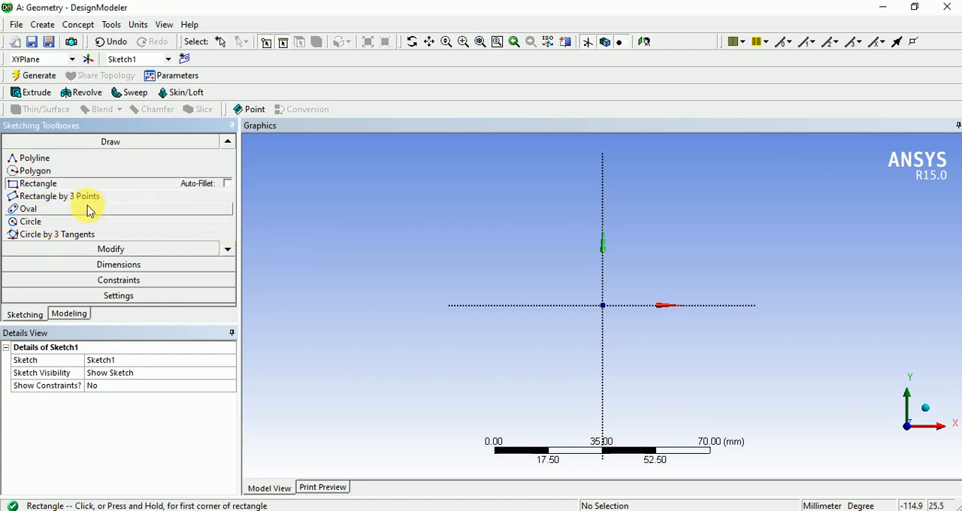
left_click(603, 305)
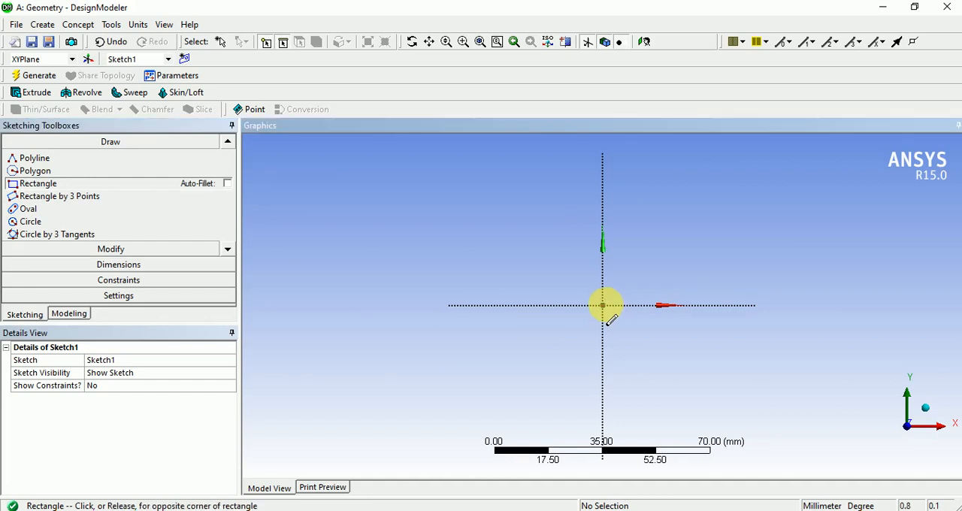
left_click(772, 222)
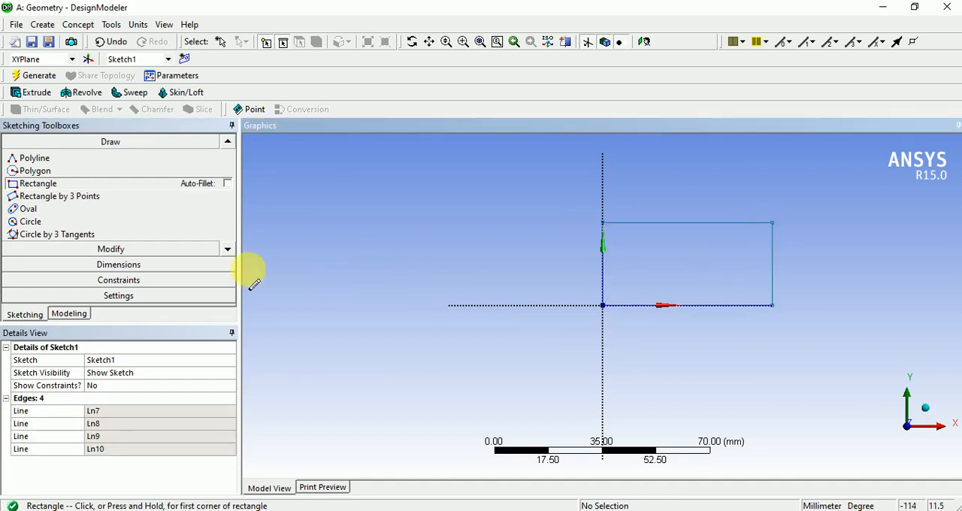
- Dimension the rectangle's upper edge horizontally and its far vertical edge vertically with General dimensions
left_click(121, 266)
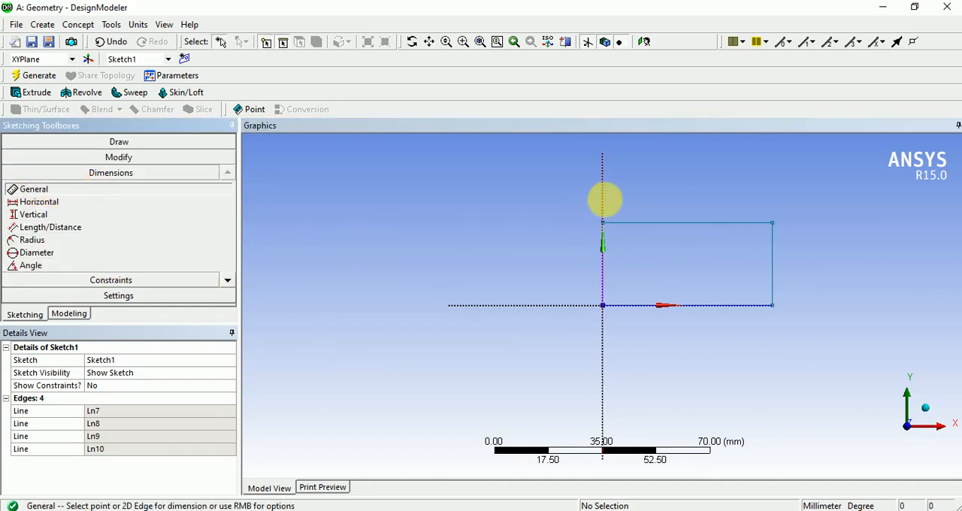
left_click(690, 224)
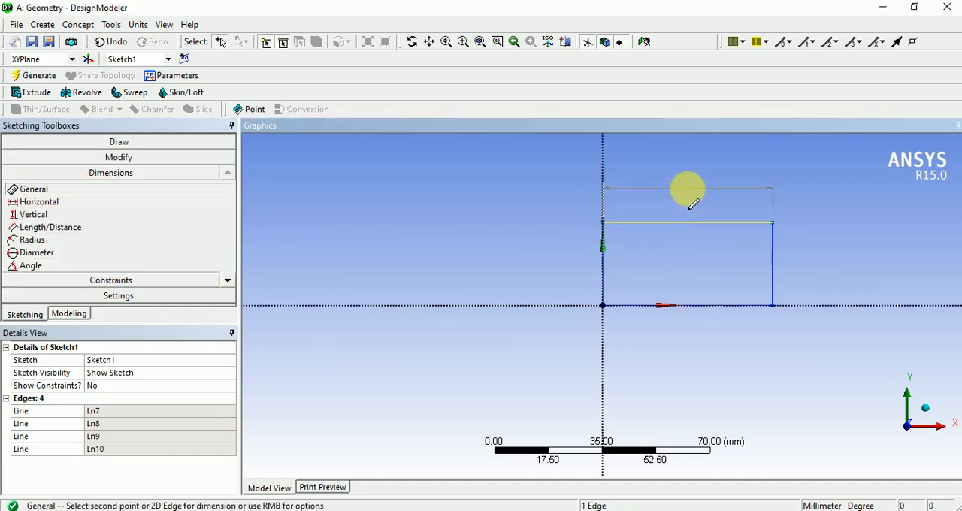
left_click(686, 188)
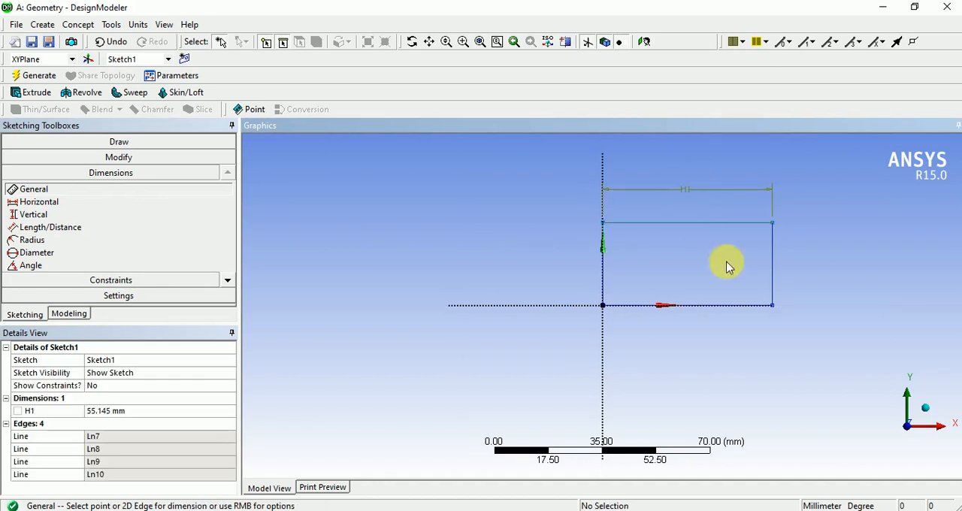
left_click(773, 261)
left_click(797, 263)
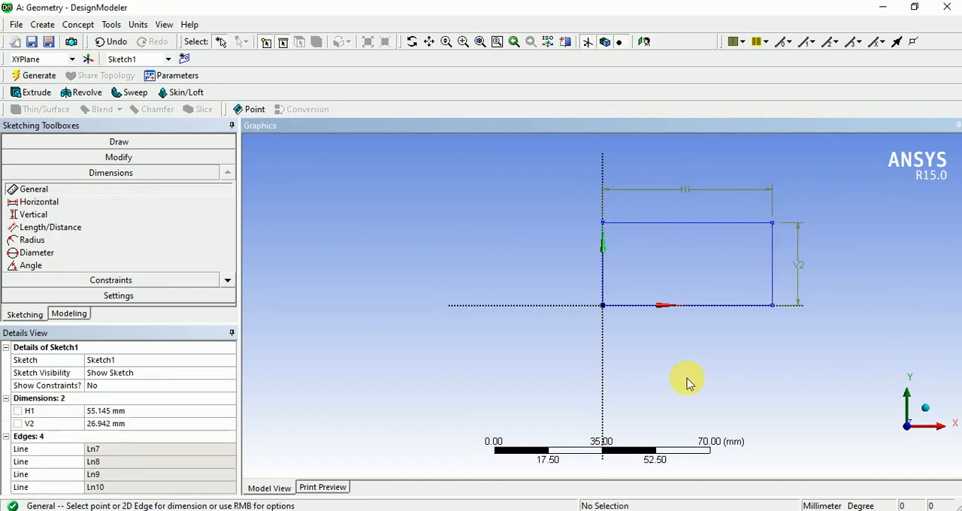
- Set the rectangle's horizontal dimension to 50 mm and its vertical dimension to 25 mm
left_click(141, 411)
type("50")
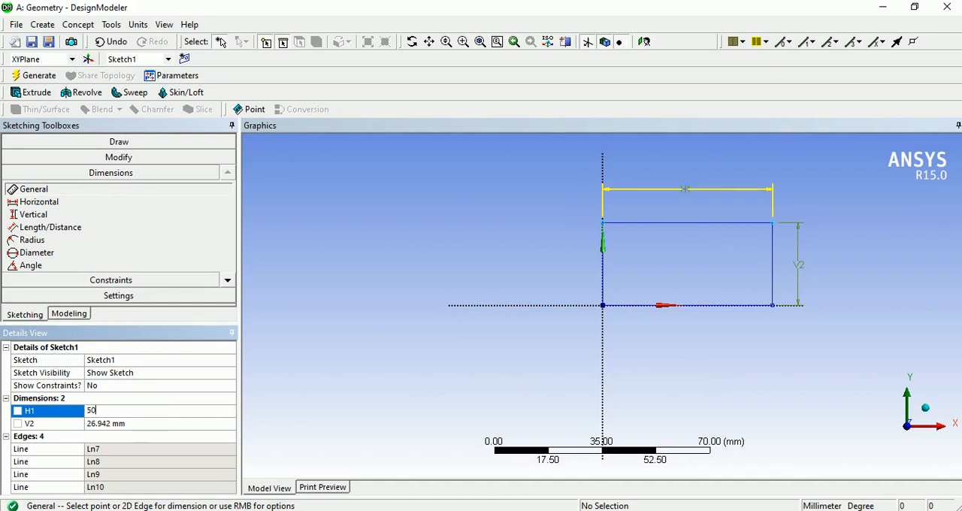
key("Return")
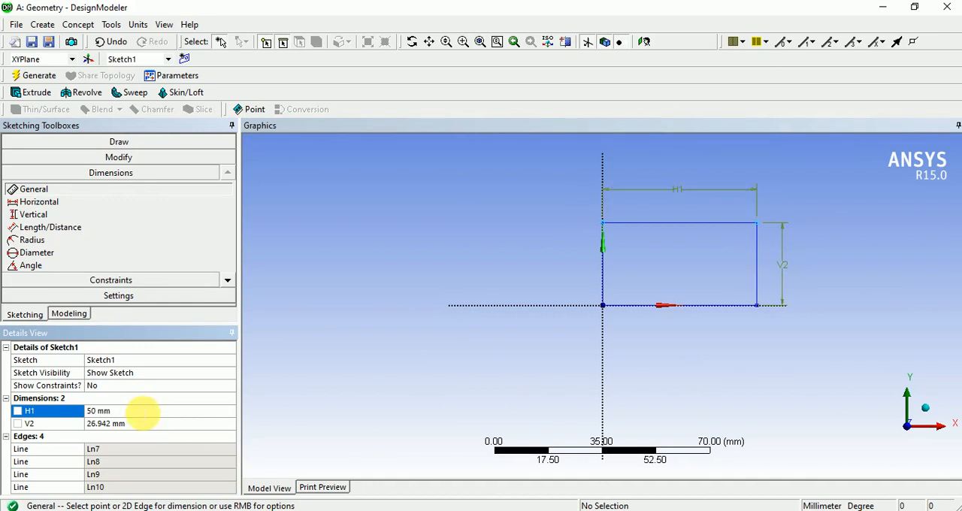
left_click(148, 423)
type("25")
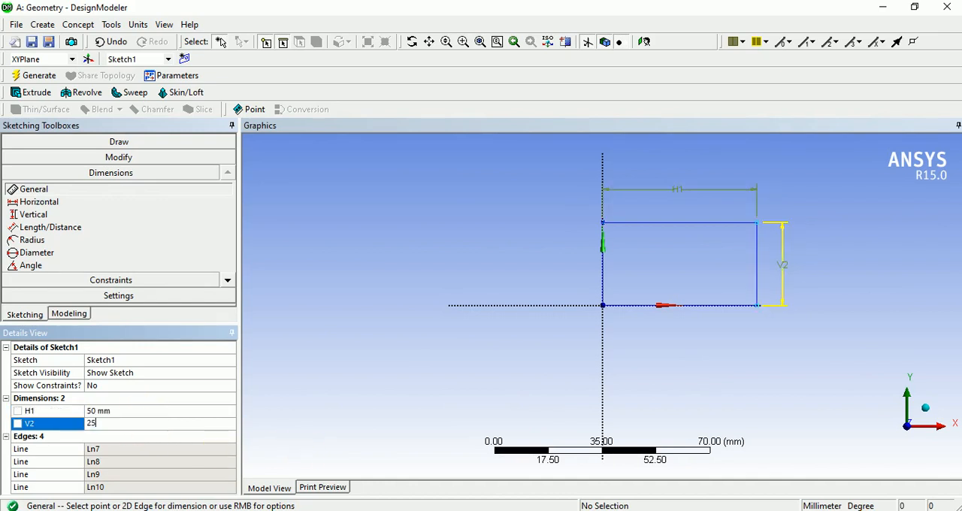
key("Return")
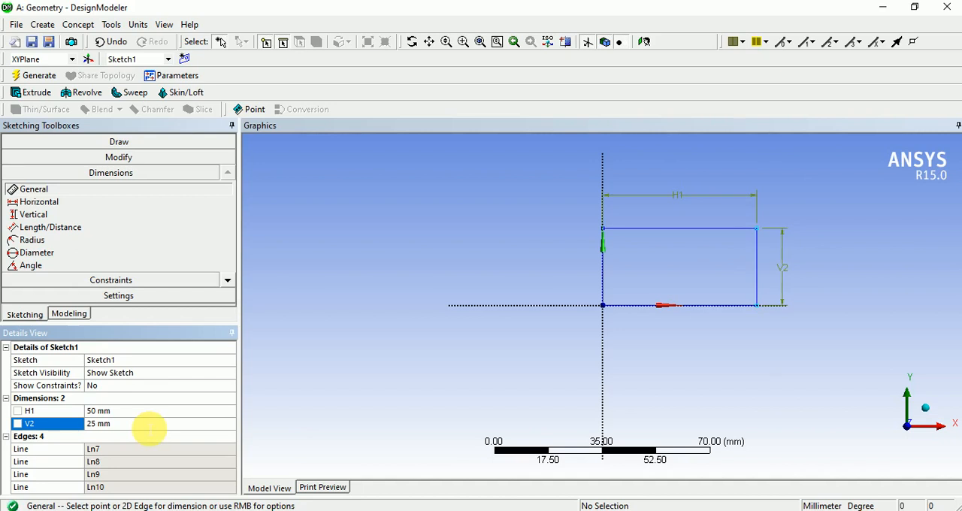
left_click(563, 218)
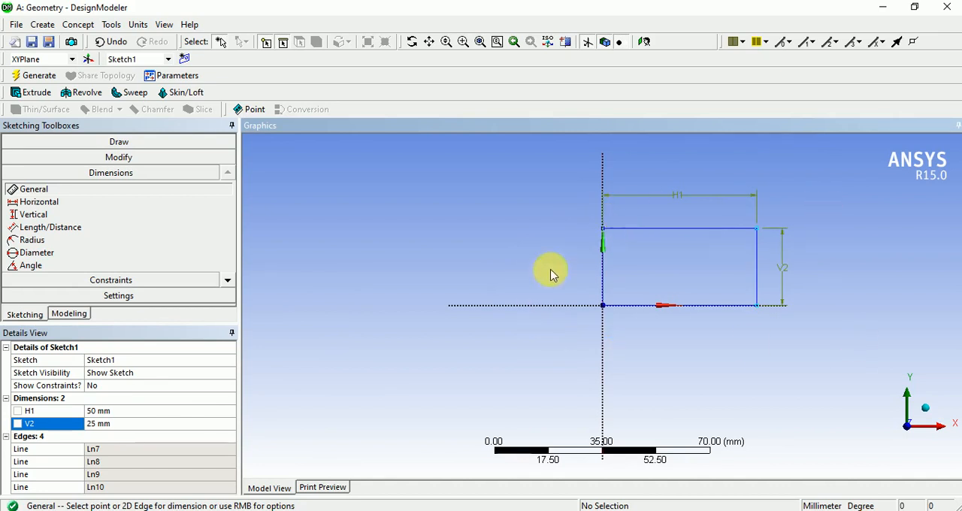
- Sketch a vertical line about 31 mm from the Y axis on the negative X side, extending above and below the X axis
scroll(654, 271, "up", 1)
scroll(654, 271, "down", 3)
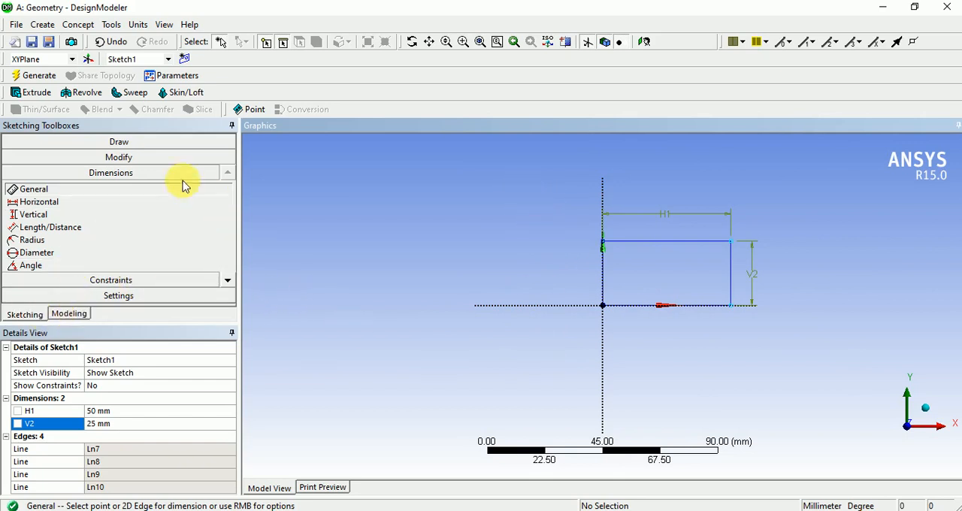
left_click(122, 146)
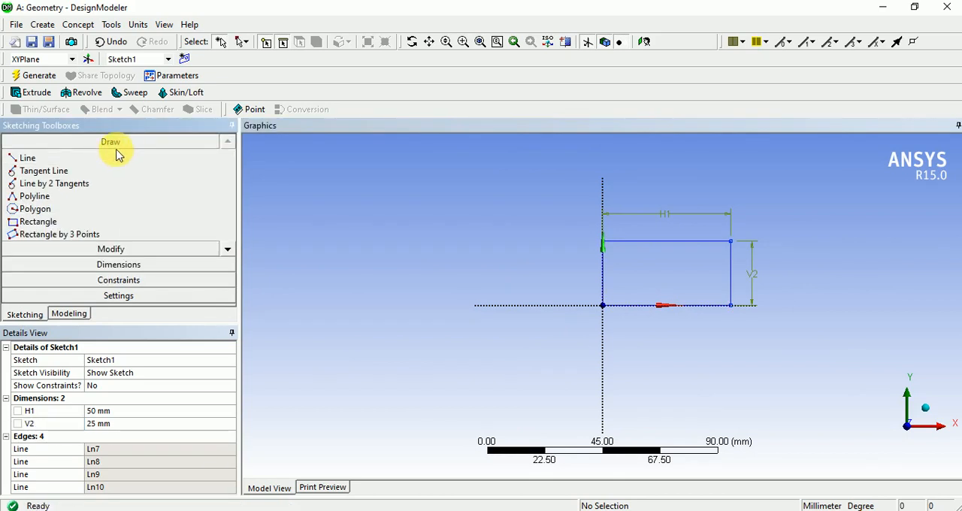
left_click(42, 161)
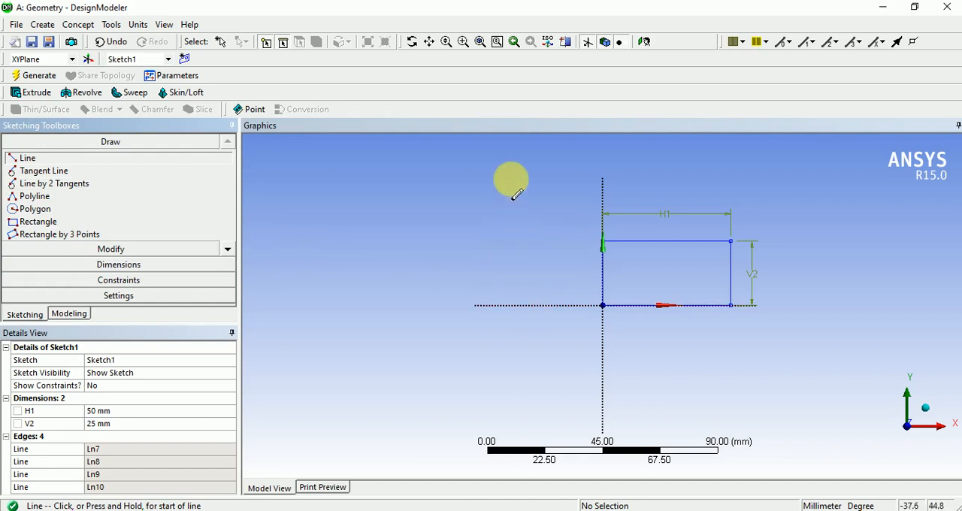
left_click(523, 160)
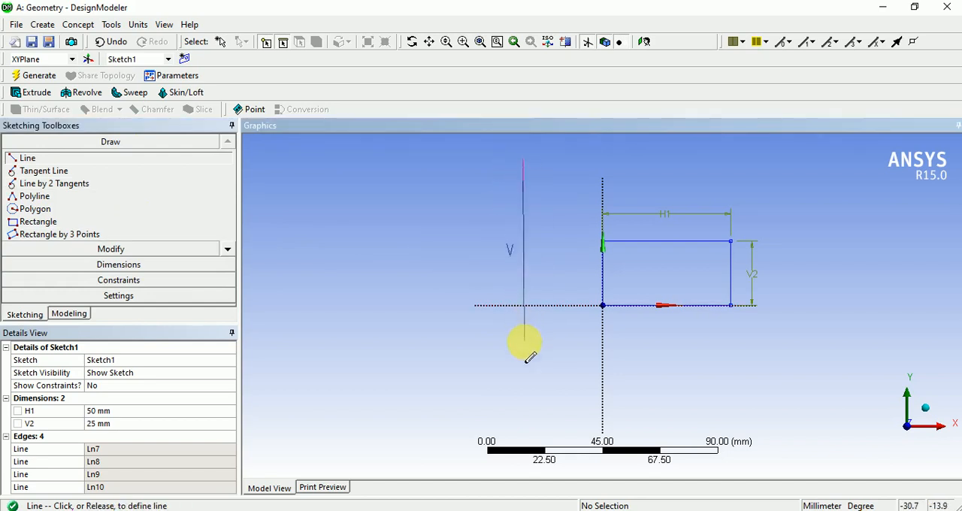
left_click(532, 423)
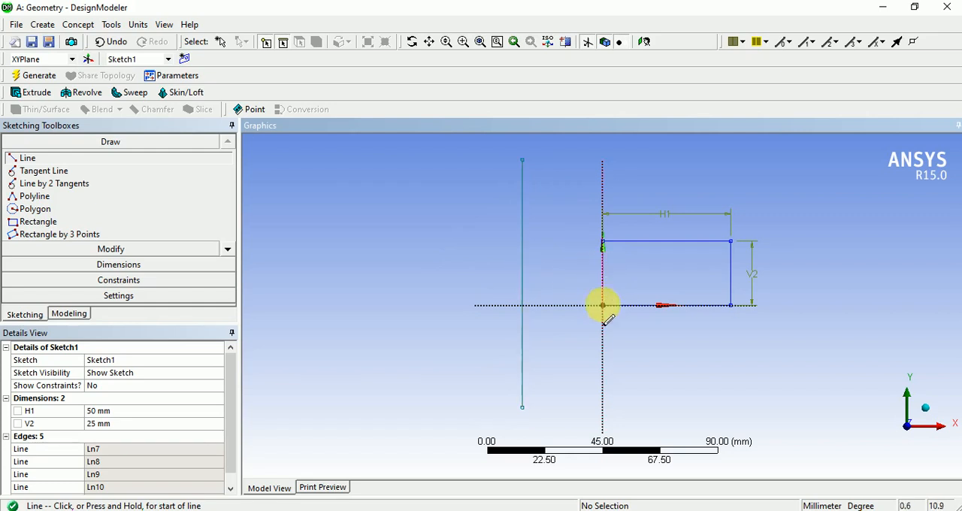
- Add a Horizontal dimension between the rectangle's vertical edge on the Y axis and the separate vertical line
left_click(117, 266)
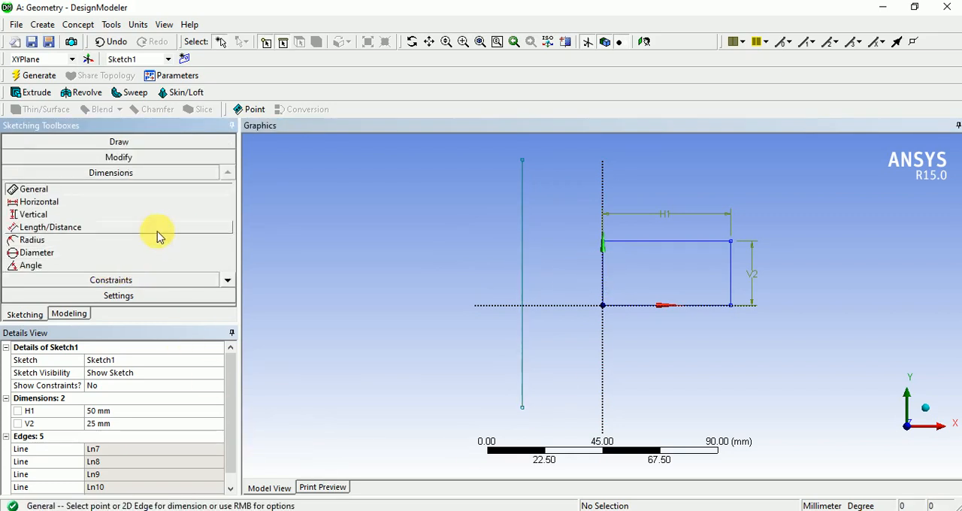
left_click(72, 204)
left_click(601, 284)
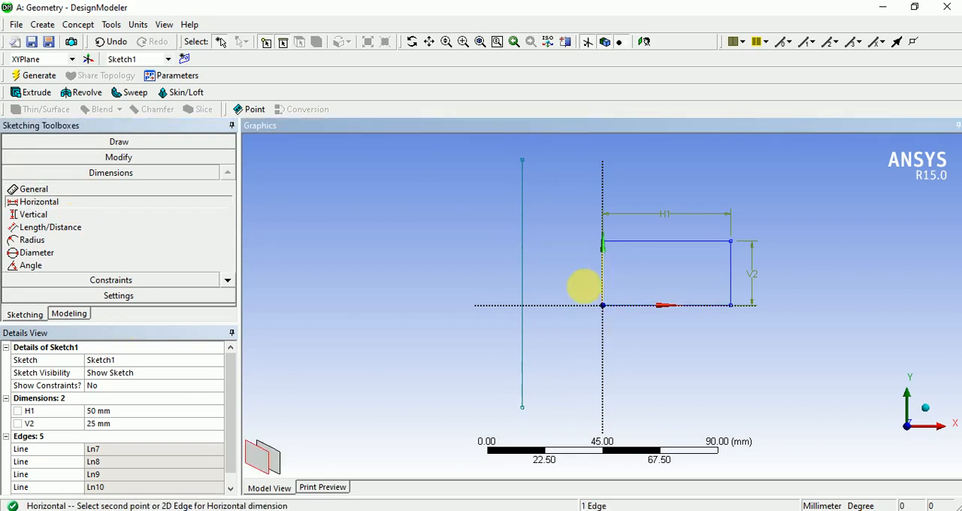
left_click(523, 278)
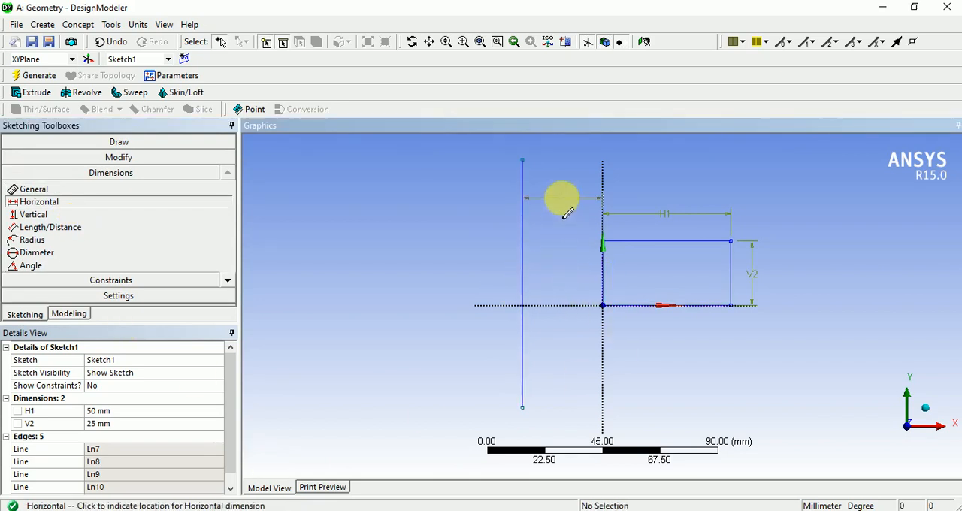
left_click(564, 203)
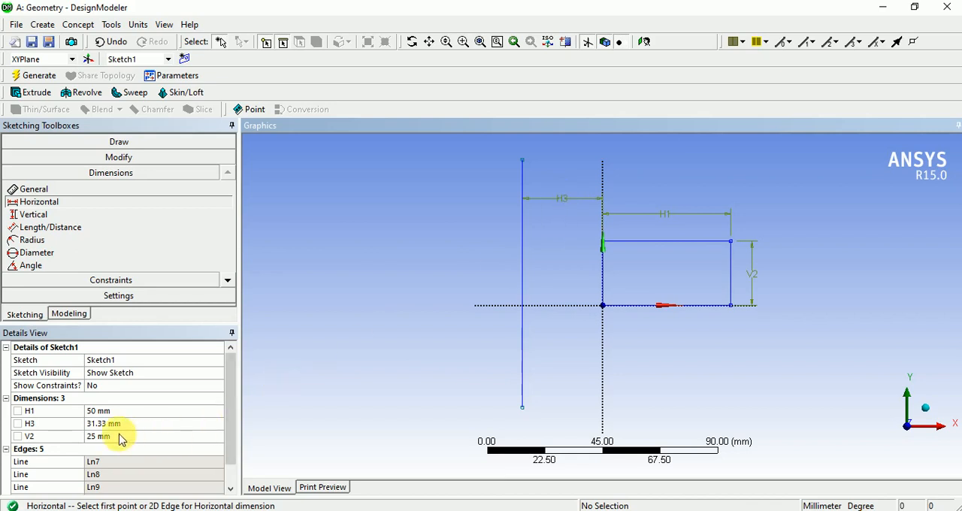
- Set the horizontal distance between the rectangle and the vertical line to 30 mm
left_click(143, 423)
type("30")
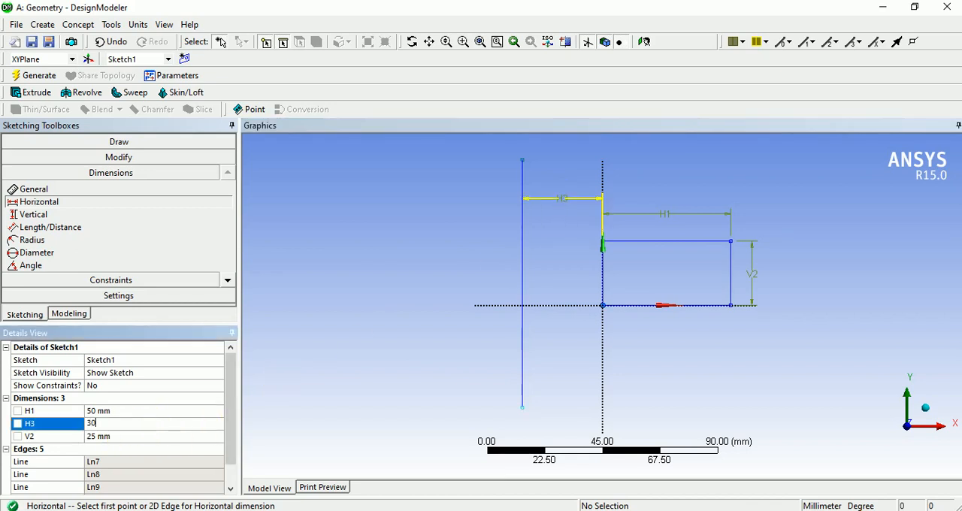
key("Return")
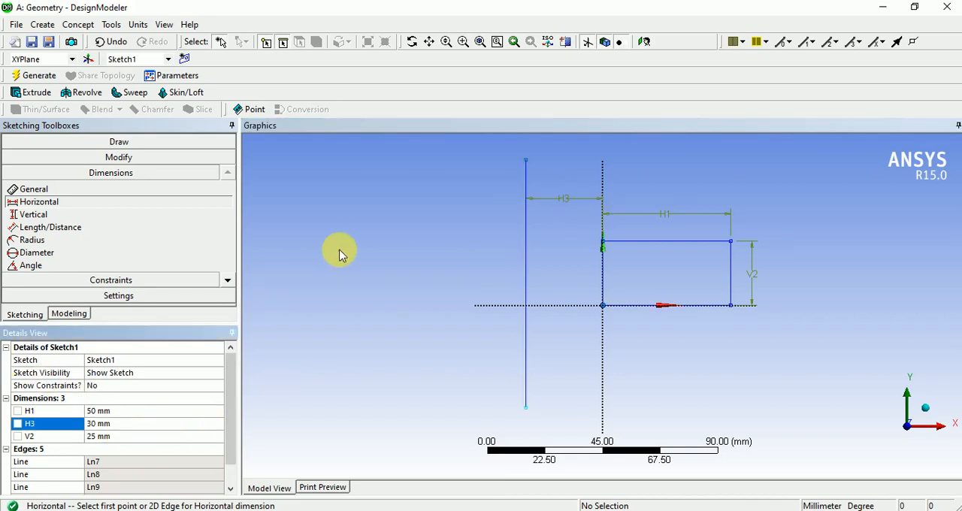
left_click(340, 251)
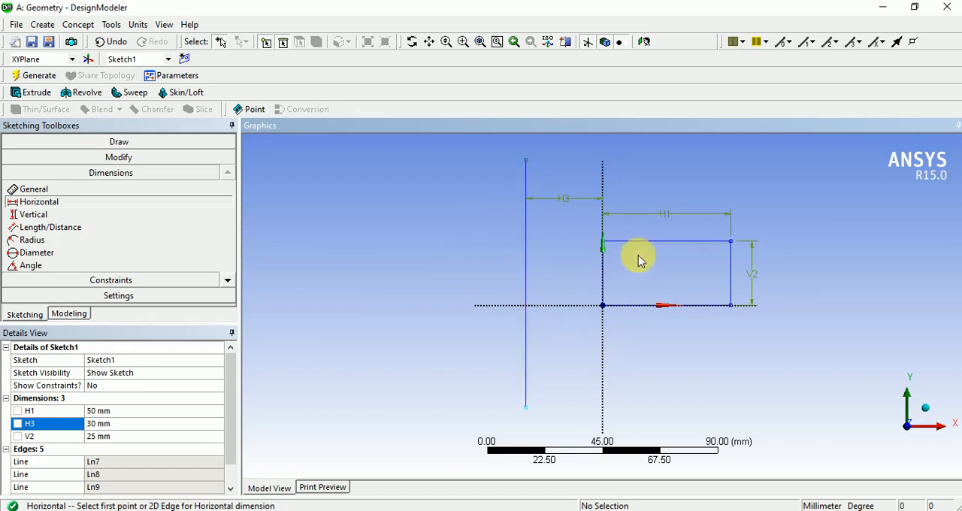
- Start a Revolve with Sketch1 as the geometry and the separate vertical line as the axis, with its direction pointing upward
left_click(82, 95)
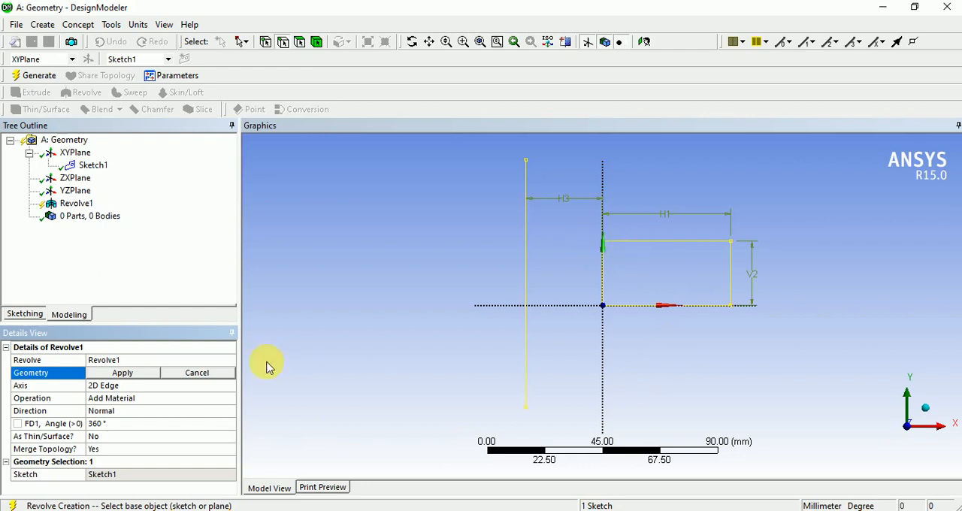
left_click(134, 373)
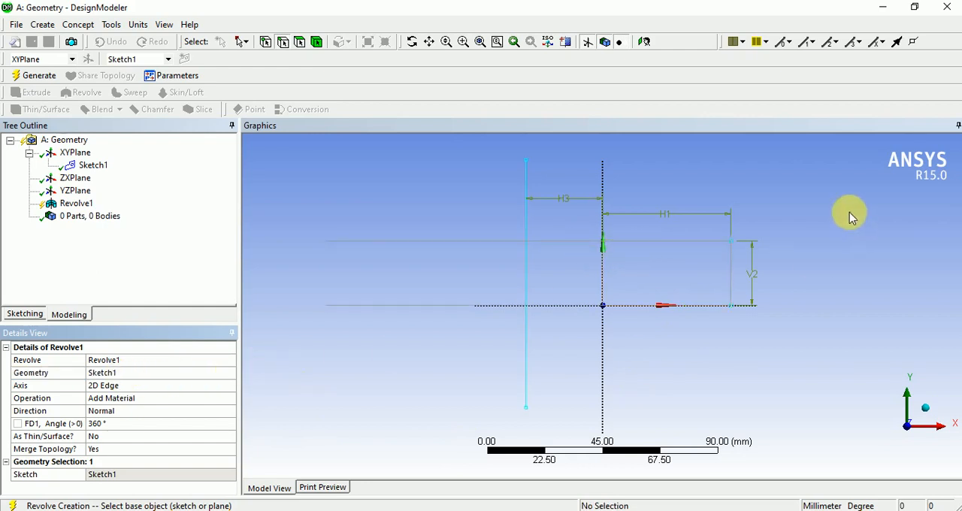
left_click(112, 388)
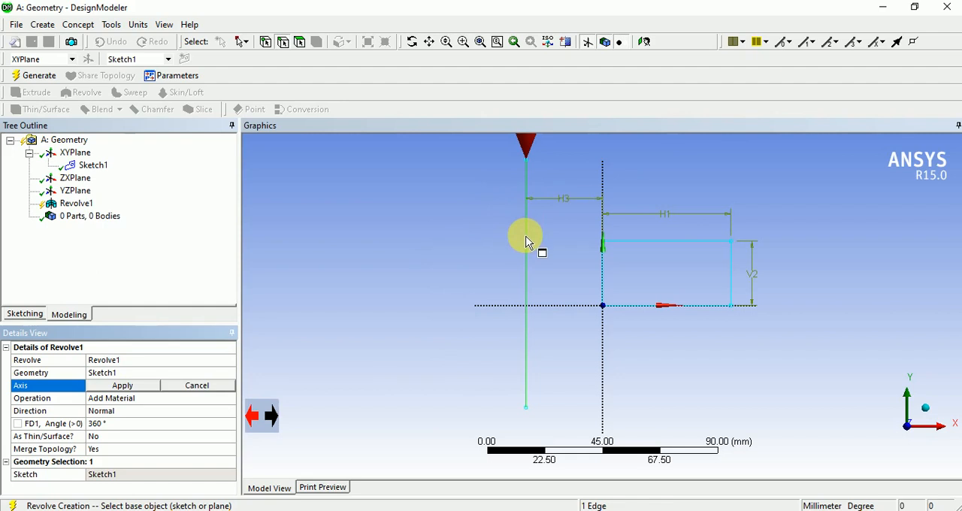
left_click(271, 421)
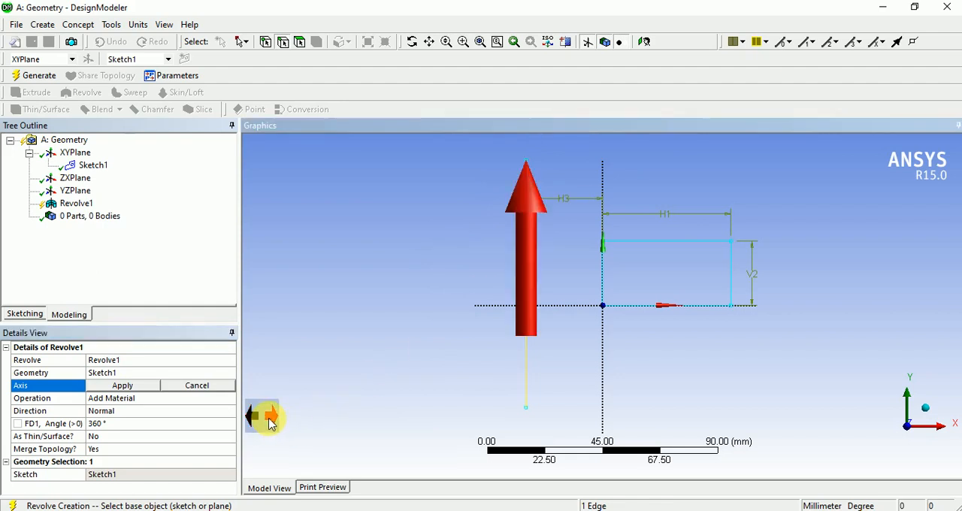
left_click(254, 421)
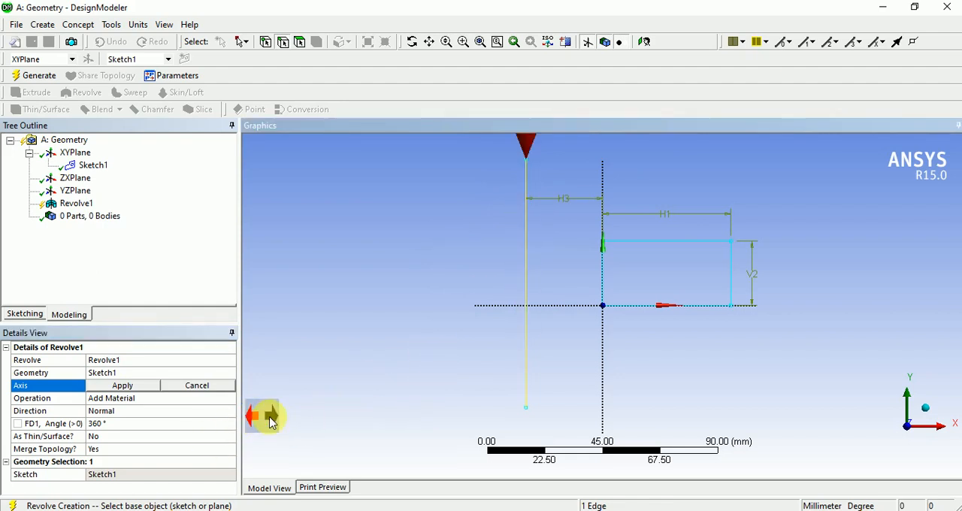
left_click(259, 419)
left_click(253, 419)
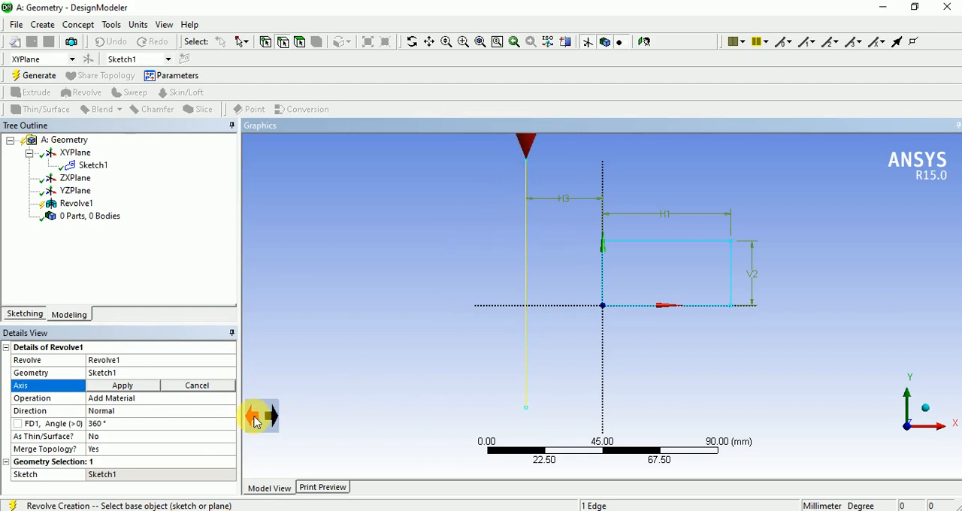
double_click(275, 419)
left_click(272, 418)
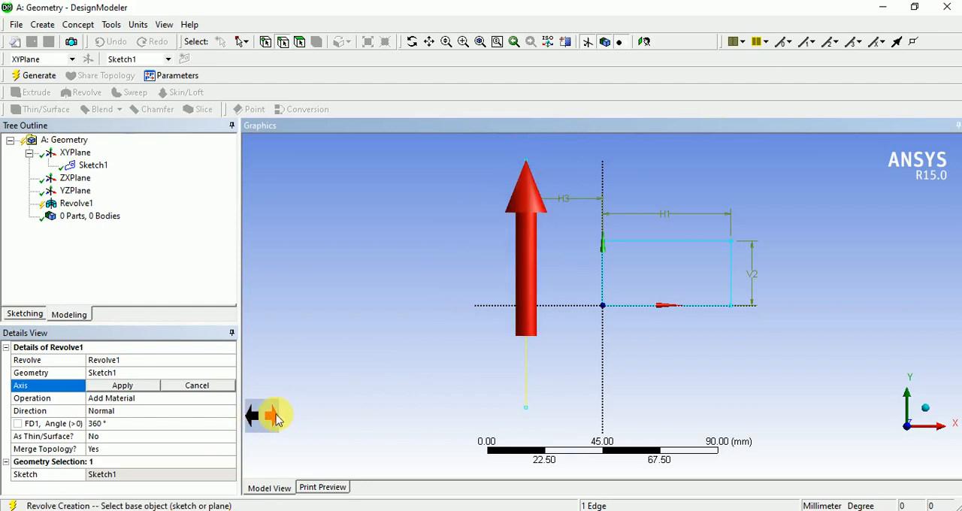
left_click(143, 385)
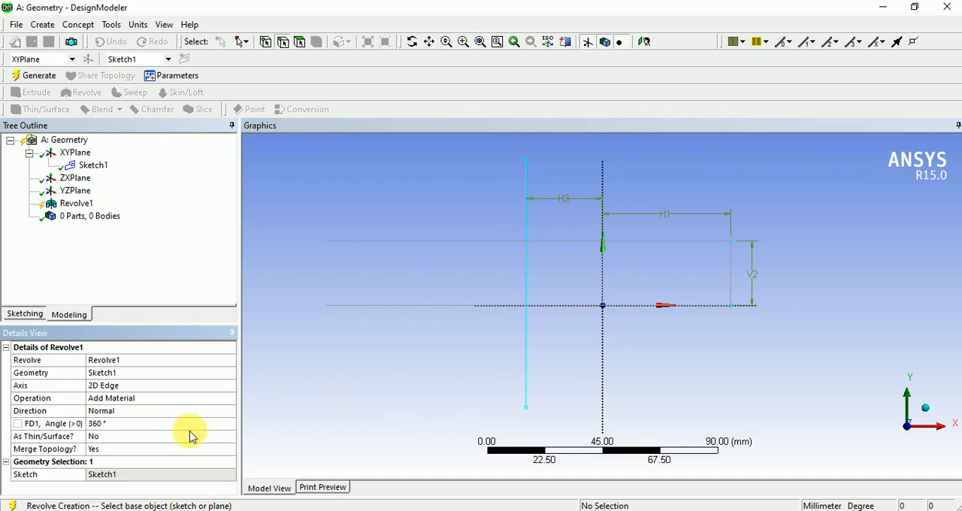
- Switch to the isometric view and set the revolve angle to 180° to examine the half-turn preview
left_click(927, 412)
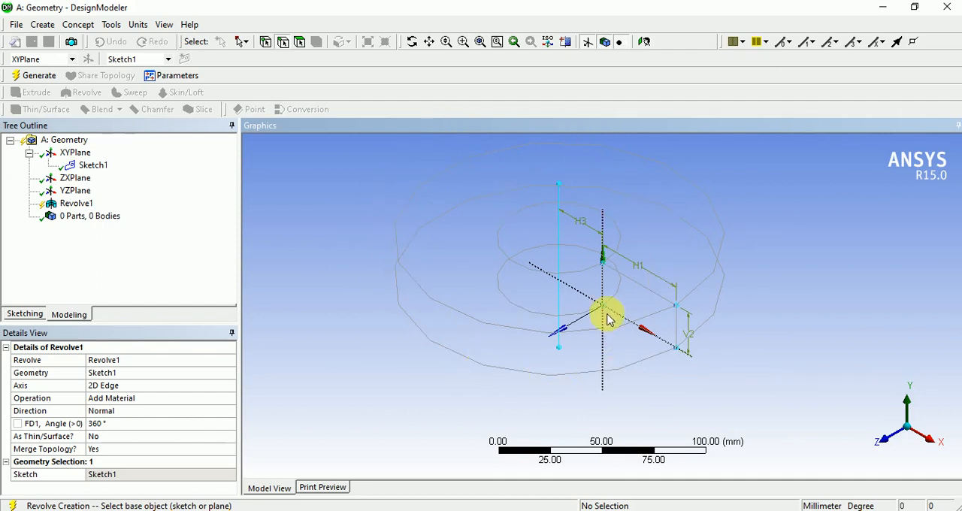
left_click(560, 192)
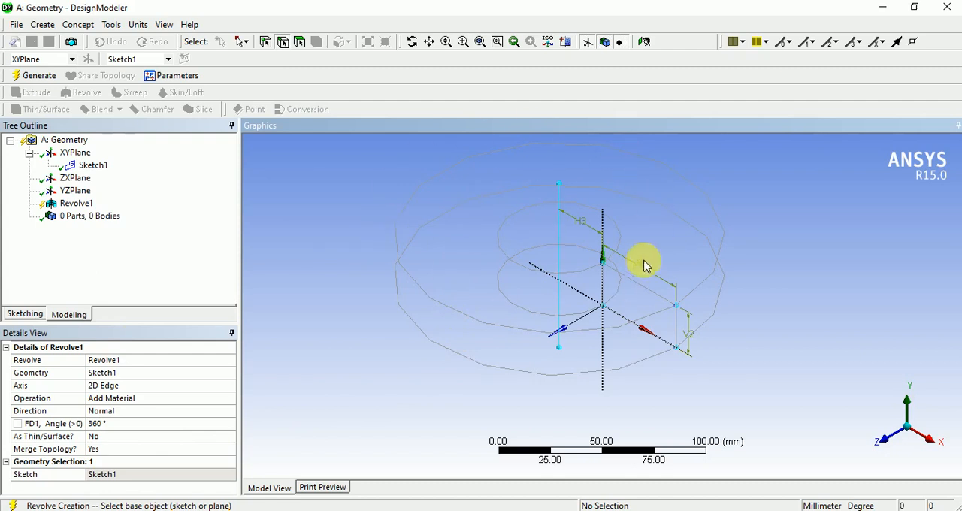
left_click(148, 425)
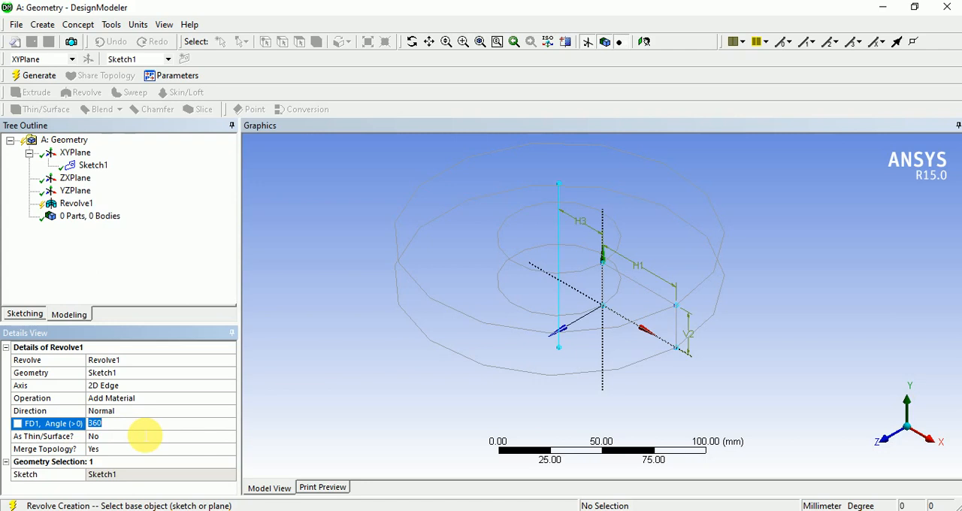
type("180")
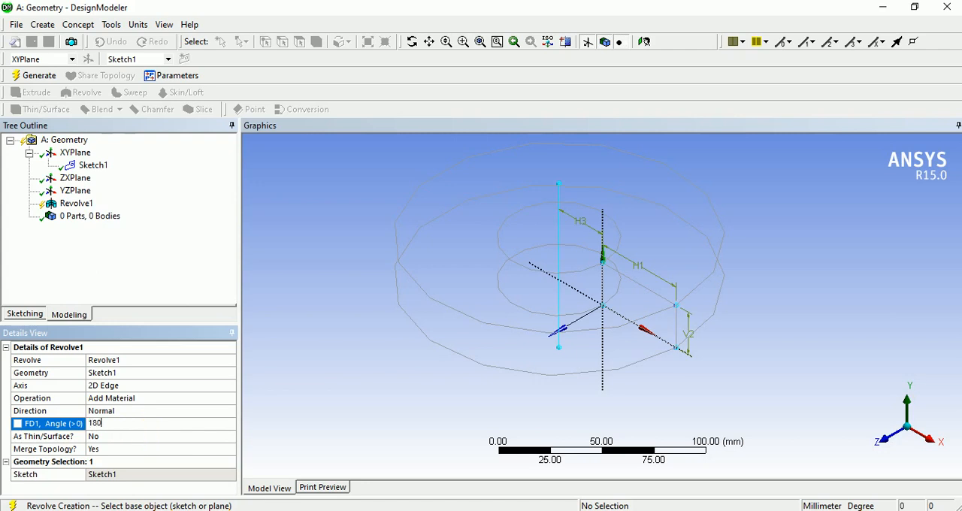
key("Return")
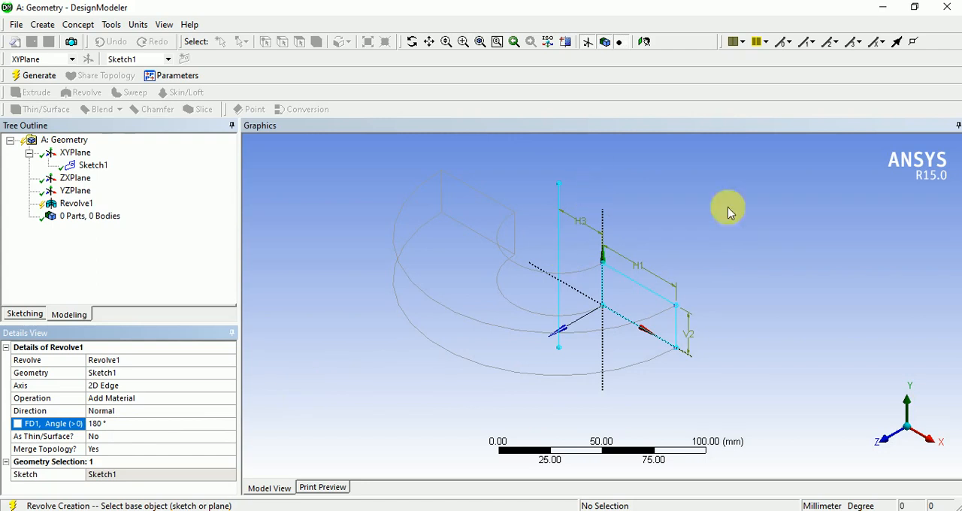
left_click(730, 209)
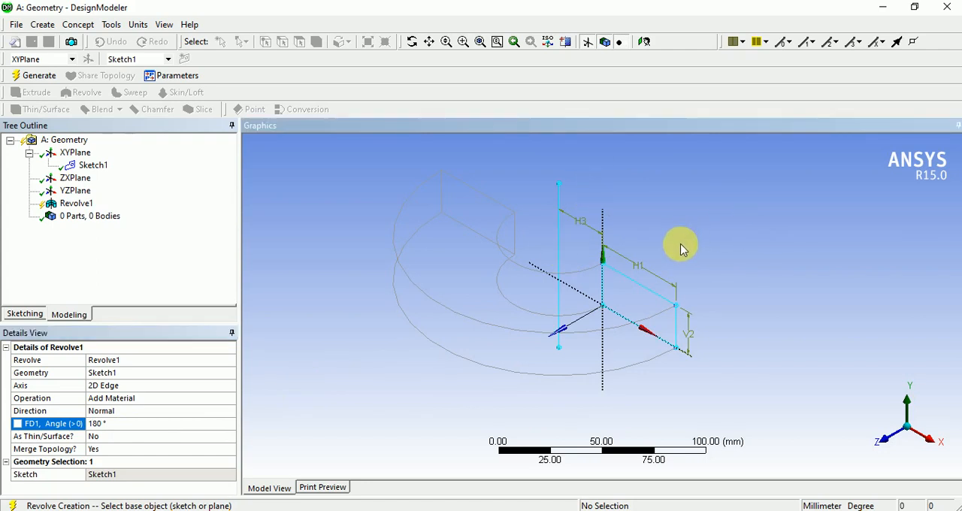
middle_click_drag(680, 244, 711, 277, "ctrl")
scroll(646, 347, "up", 2)
scroll(595, 375, "up", 2)
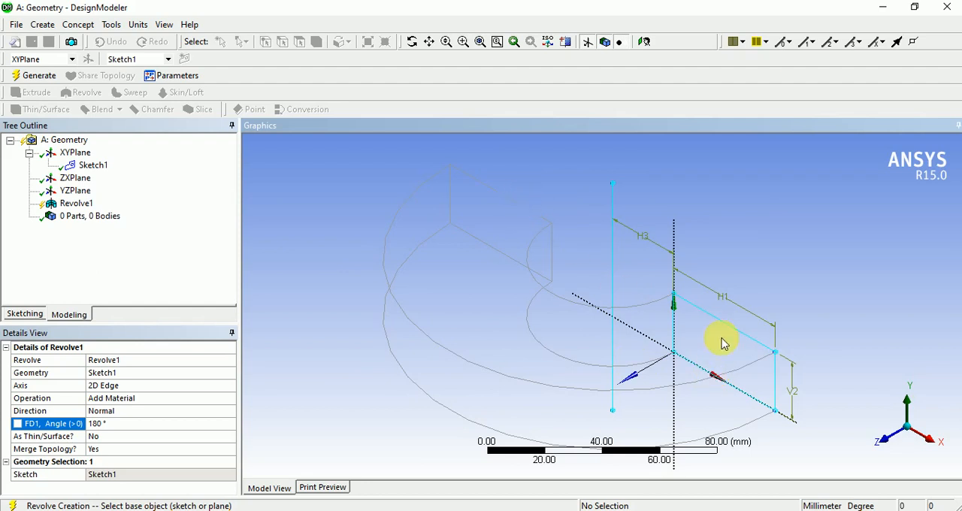
- Set the revolve angle to 360°
left_click(201, 425)
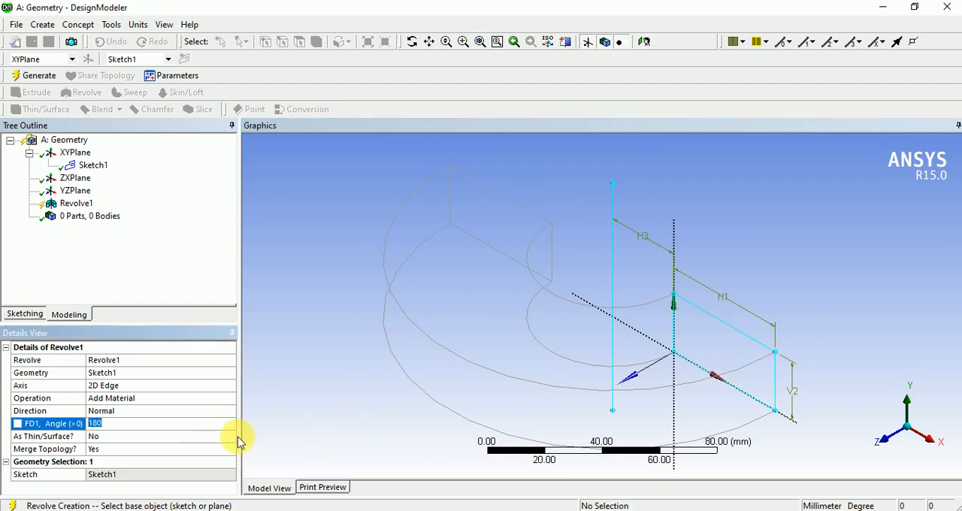
key("Return")
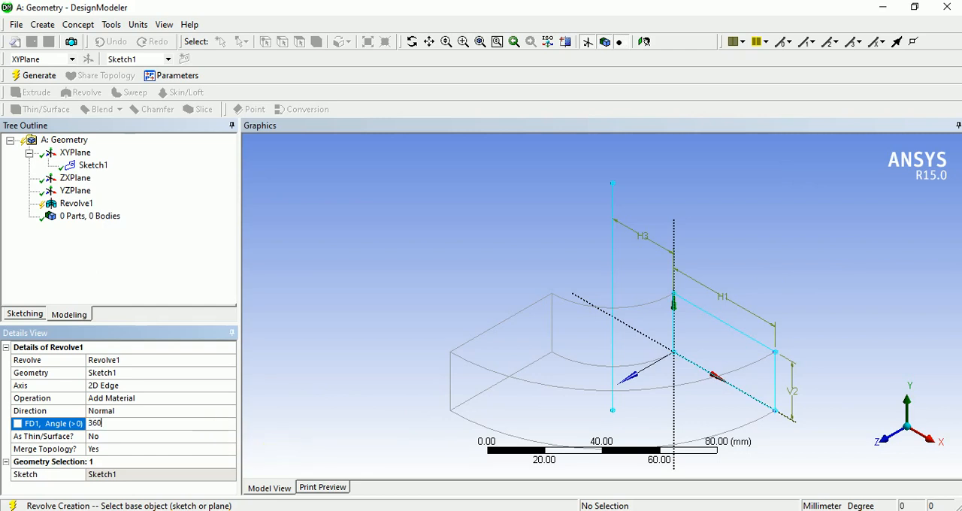
key("Return")
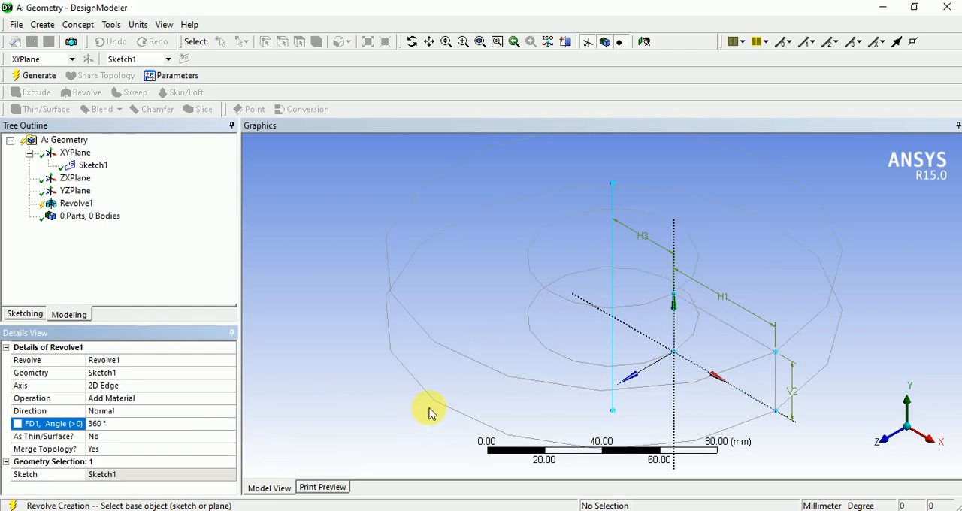
- Keep Add Material as the revolve's operation and generate the revolved body
scroll(391, 377, "down", 3)
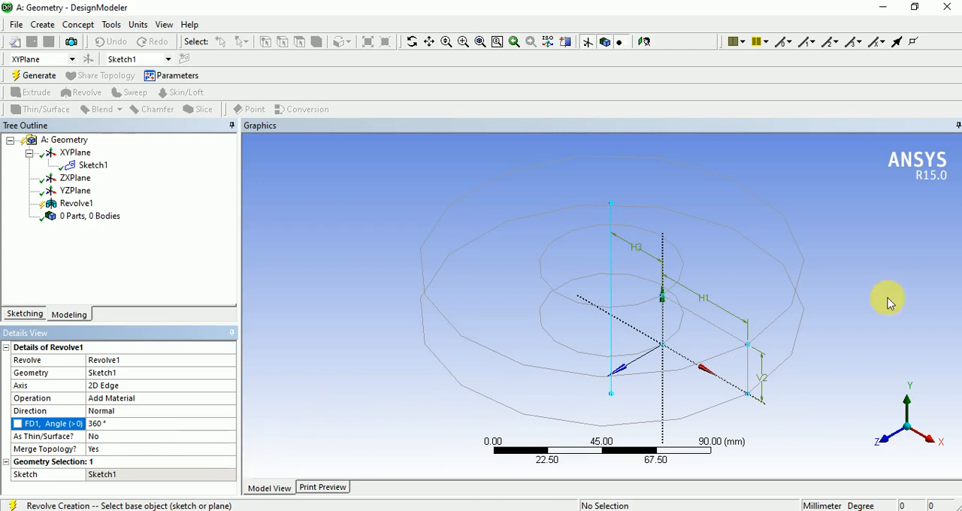
left_click(167, 400)
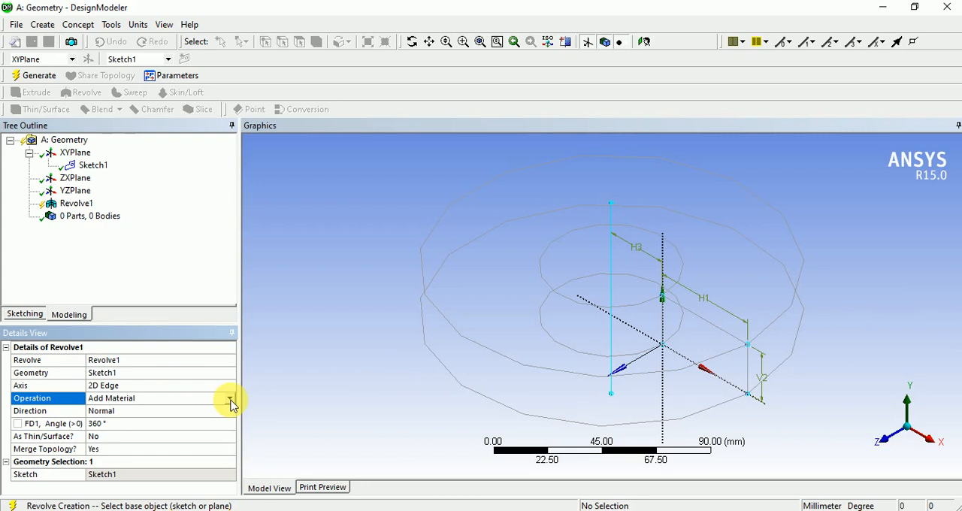
left_click(230, 400)
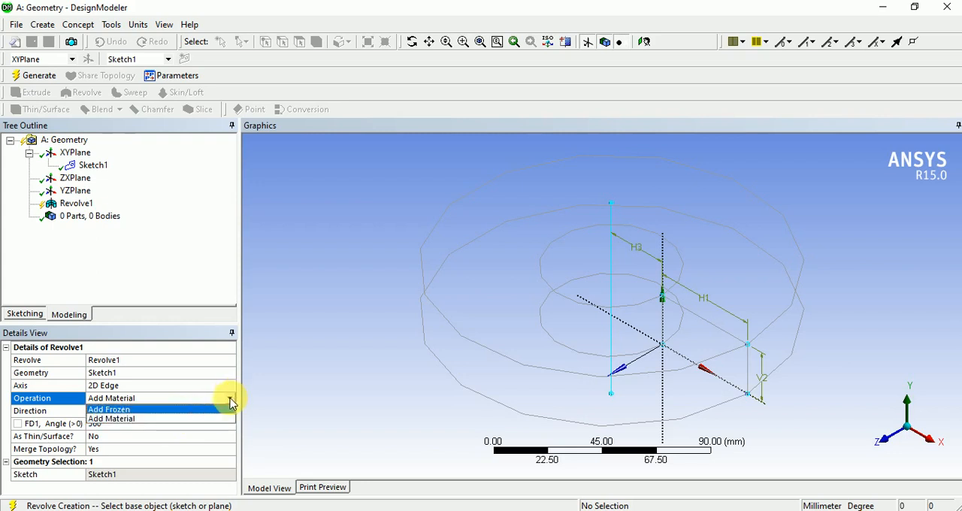
left_click(295, 383)
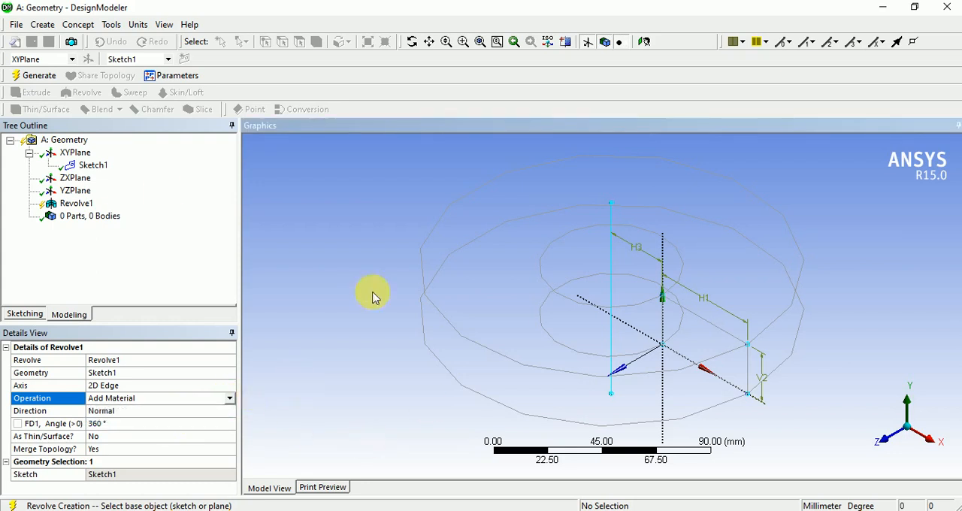
left_click(39, 87)
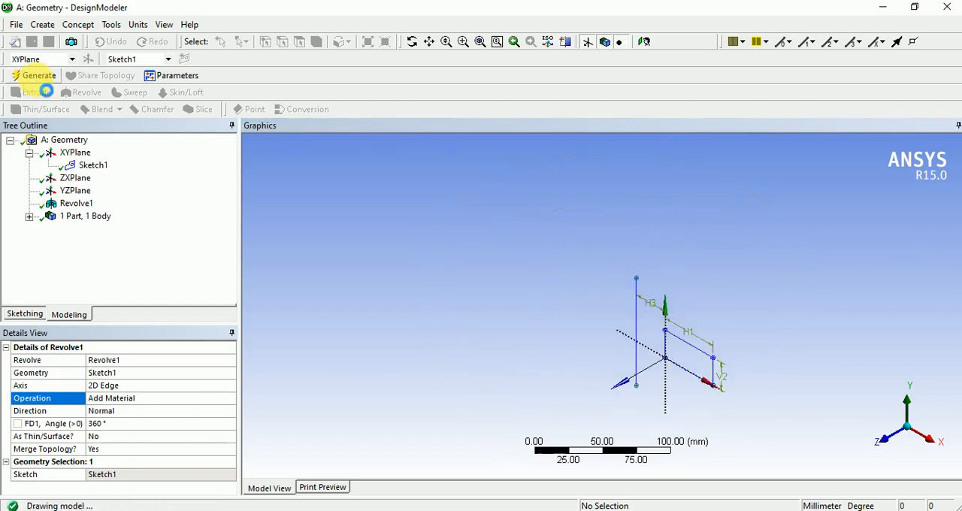
- Examine the revolved ring and its vertical axis line from several angles, ending in the isometric view
middle_click_drag(541, 343, 644, 381)
scroll(728, 275, "up", 2)
mouse_move(728, 275)
middle_mouse_down()
mouse_move(687, 318)
mouse_move(698, 324)
middle_mouse_up()
middle_click_drag(717, 387, 594, 404, "ctrl")
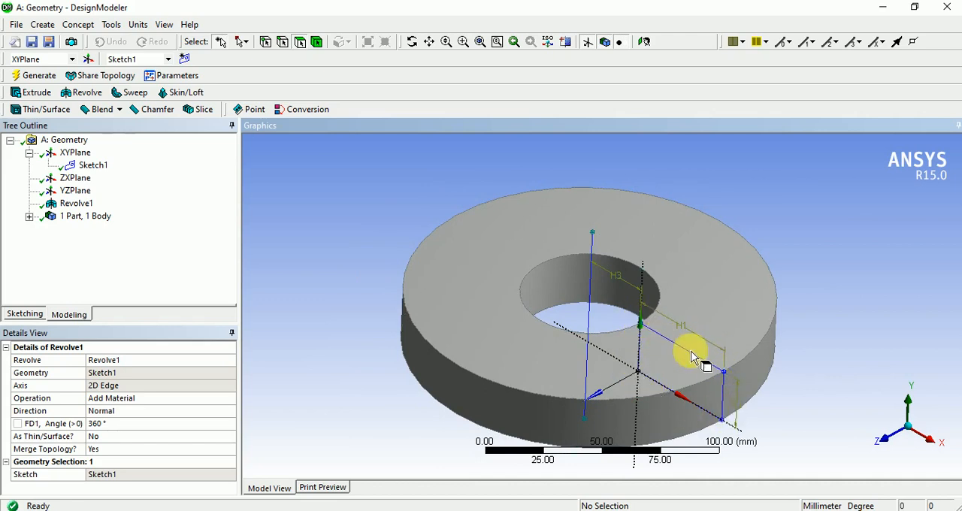
left_click(594, 247)
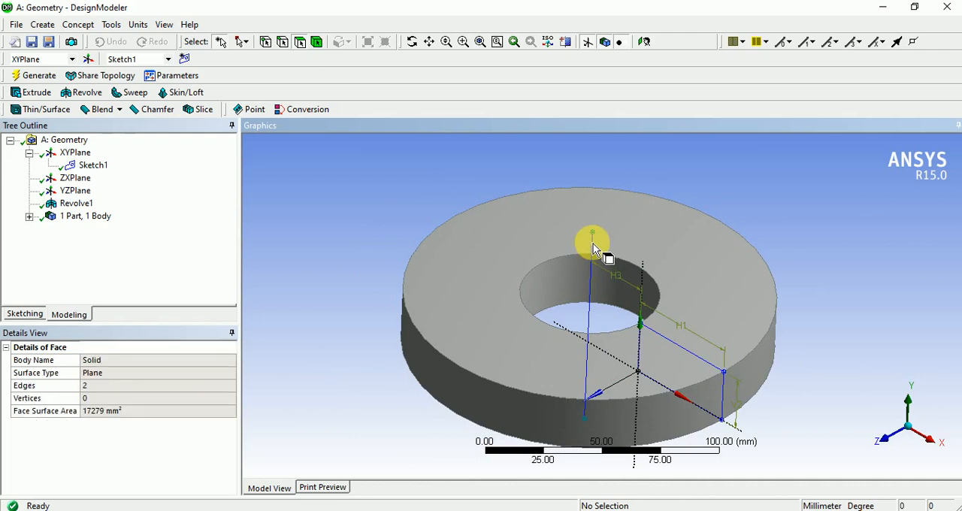
left_click(818, 243)
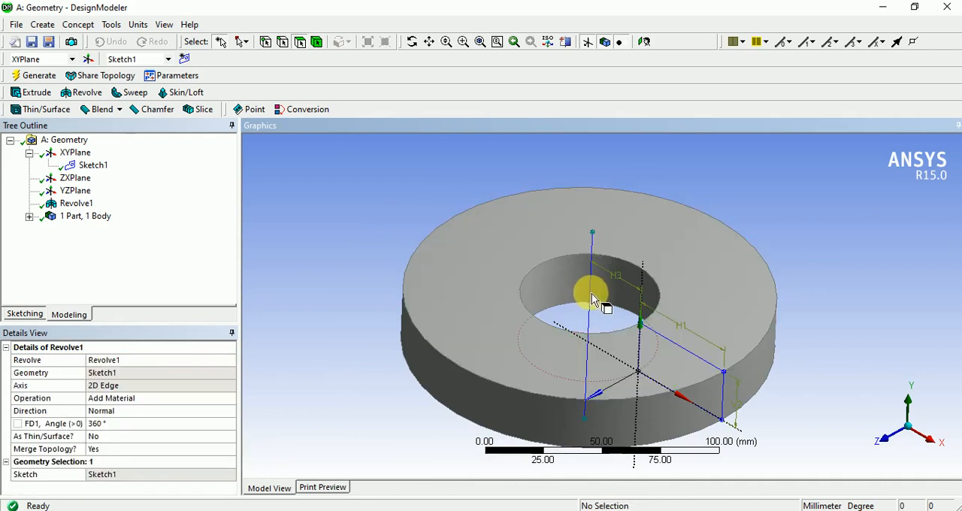
middle_click_drag(593, 368, 648, 358)
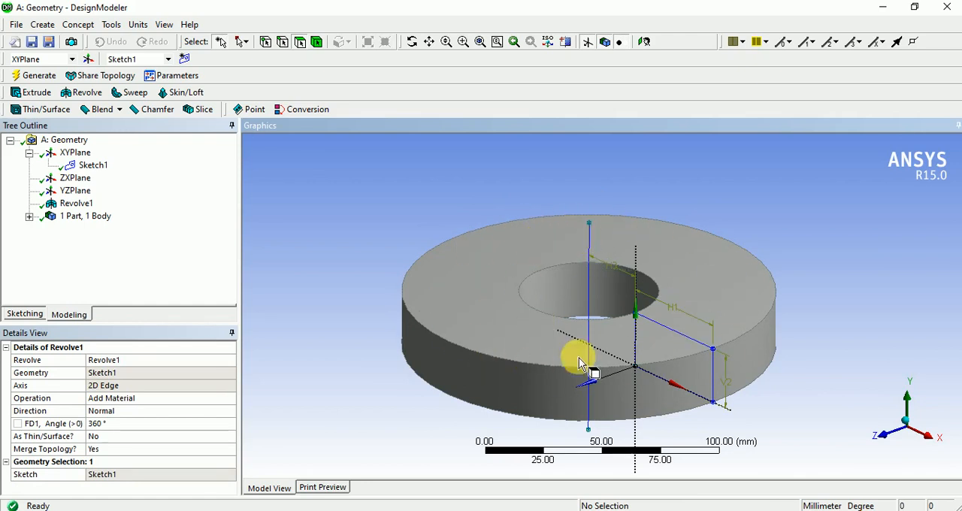
middle_click_drag(562, 294, 584, 311)
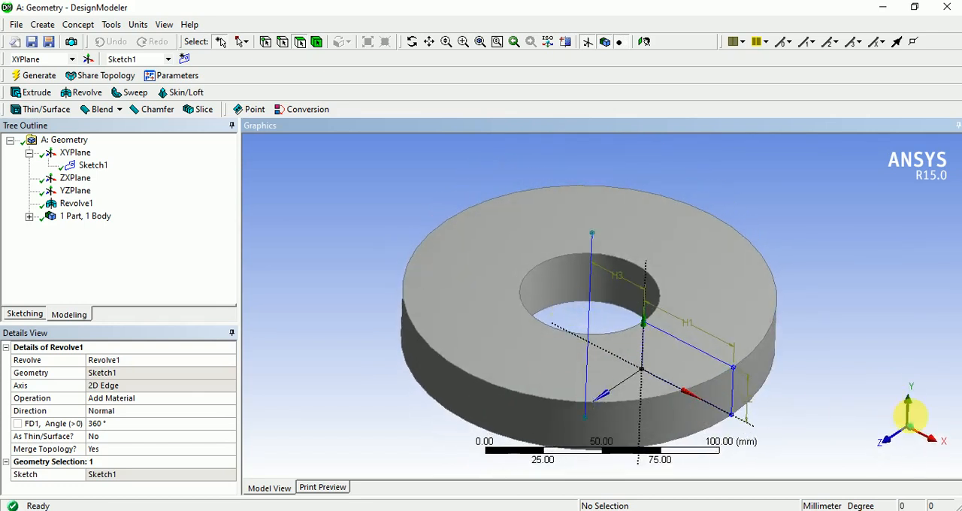
left_click(911, 434)
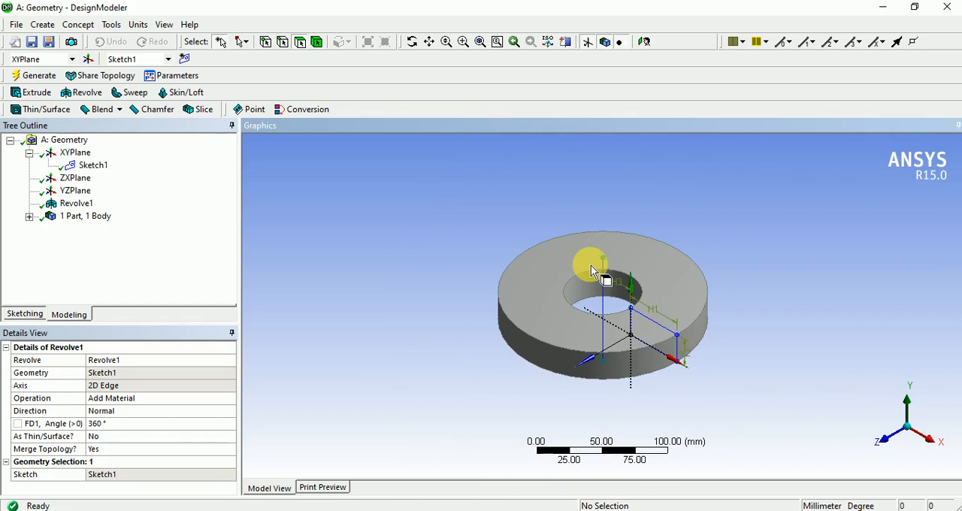
left_click(193, 401)
left_click(230, 400)
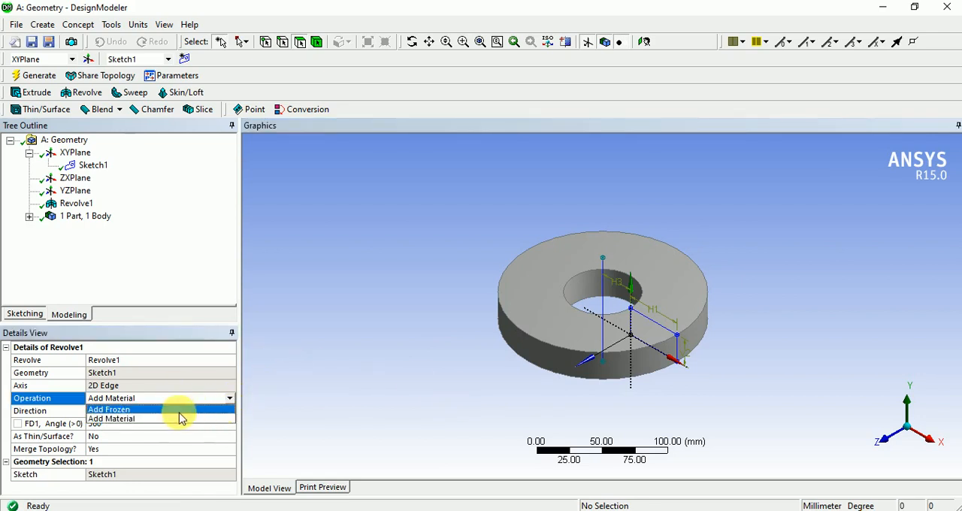
left_click(345, 398)
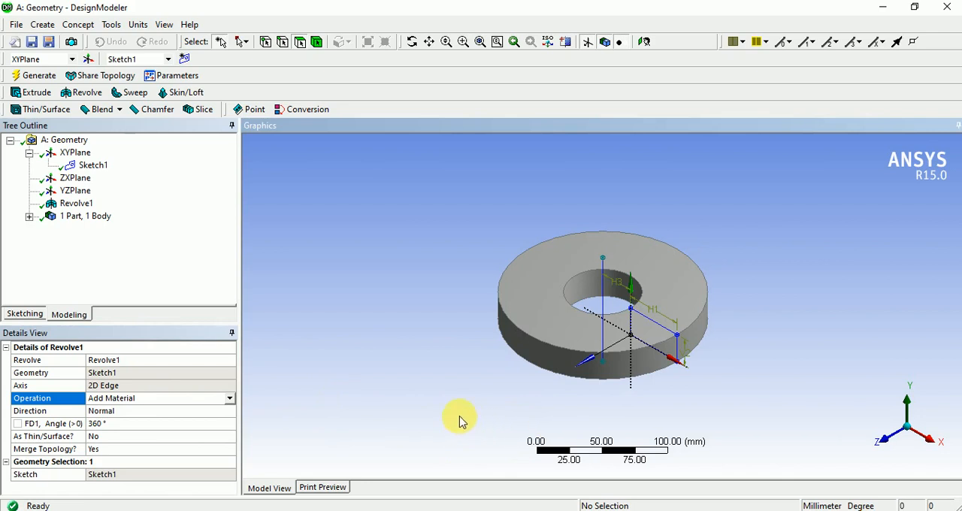
- Create a new sketch on the XYPlane and look at it face-on
left_click(83, 154)
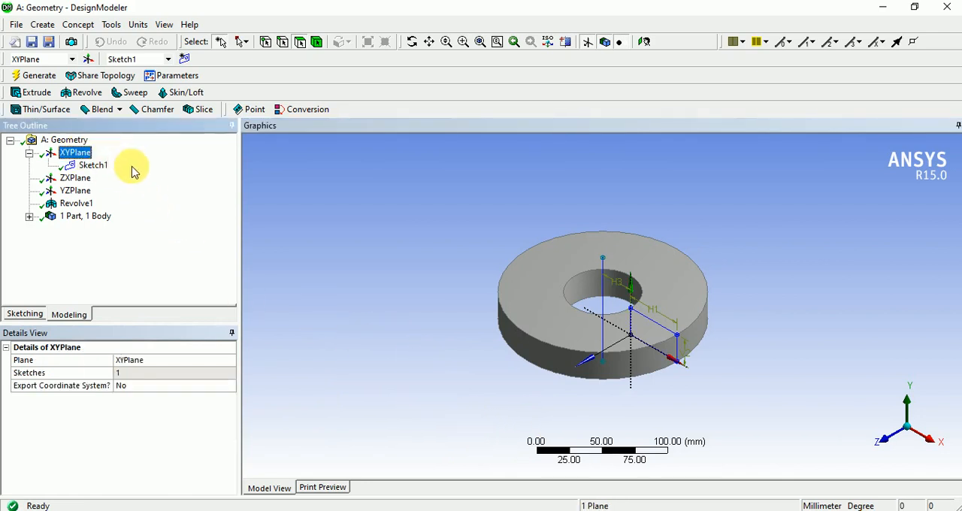
left_click(184, 59)
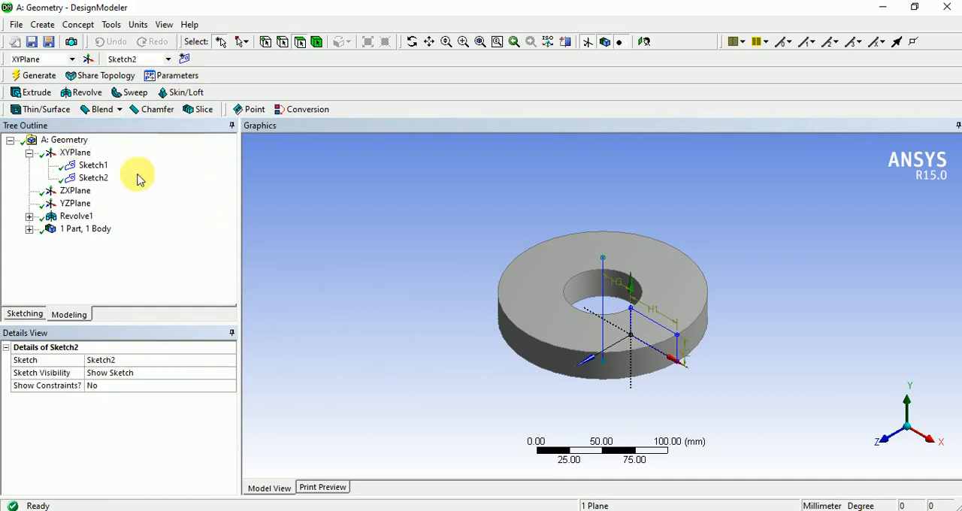
left_click(99, 178)
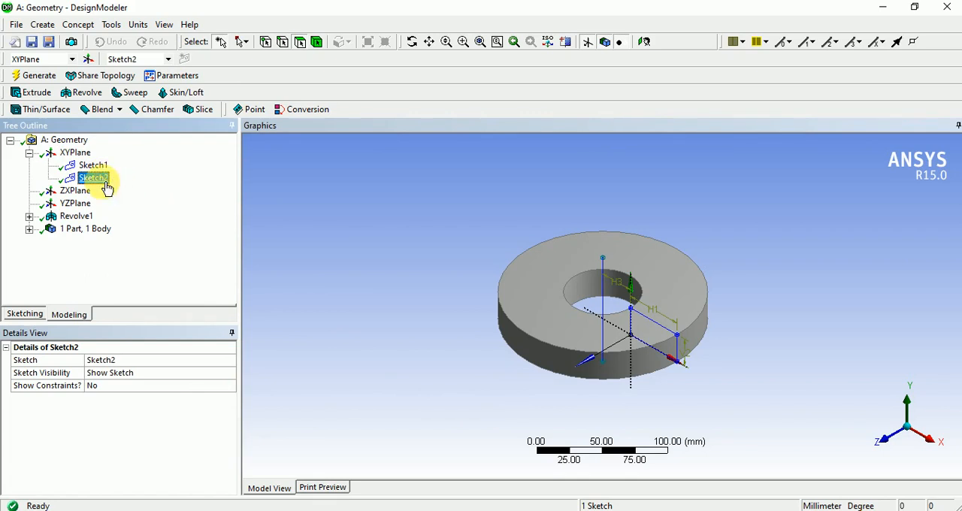
right_click(350, 226)
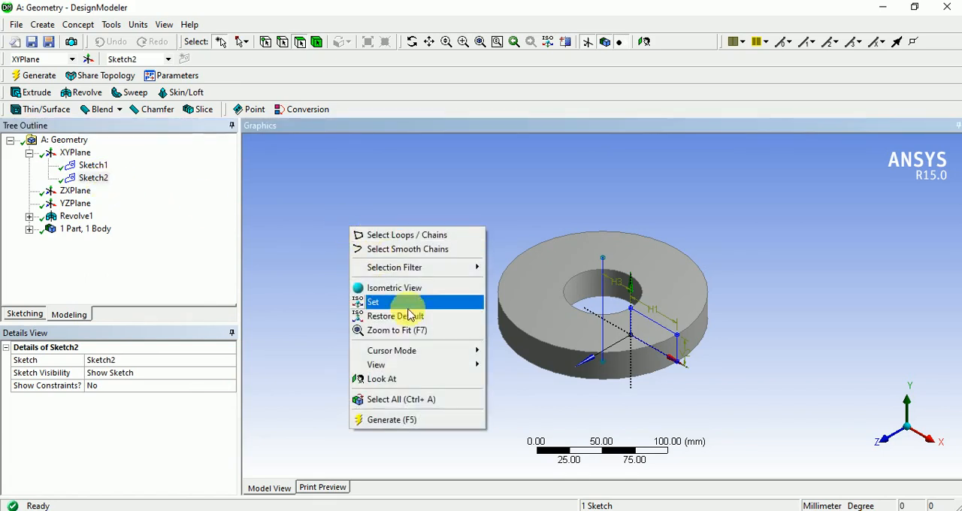
left_click(408, 379)
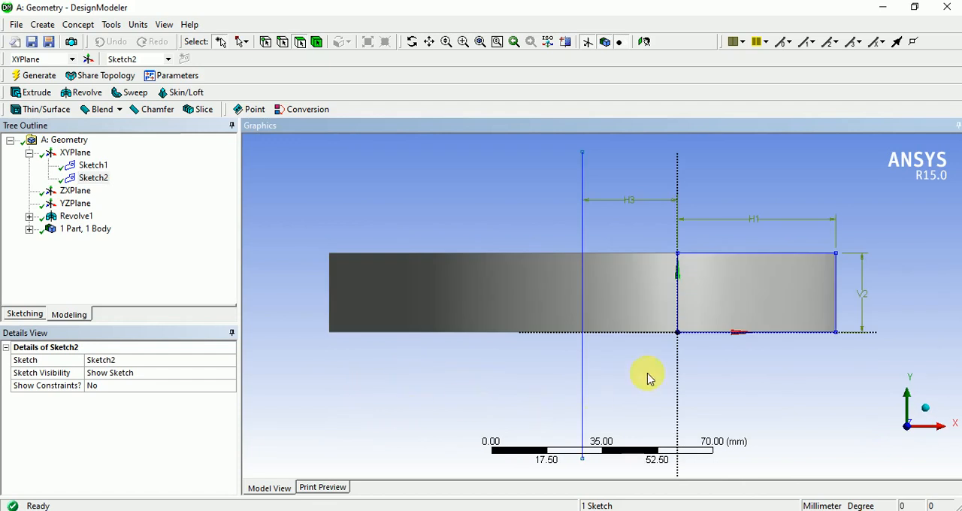
- Draw a rectangle about 37 by 16 mm on top of the ring's section, starting at the first rectangle's upper corner on the Y axis
scroll(625, 425, "up", 1)
scroll(625, 425, "down", 3)
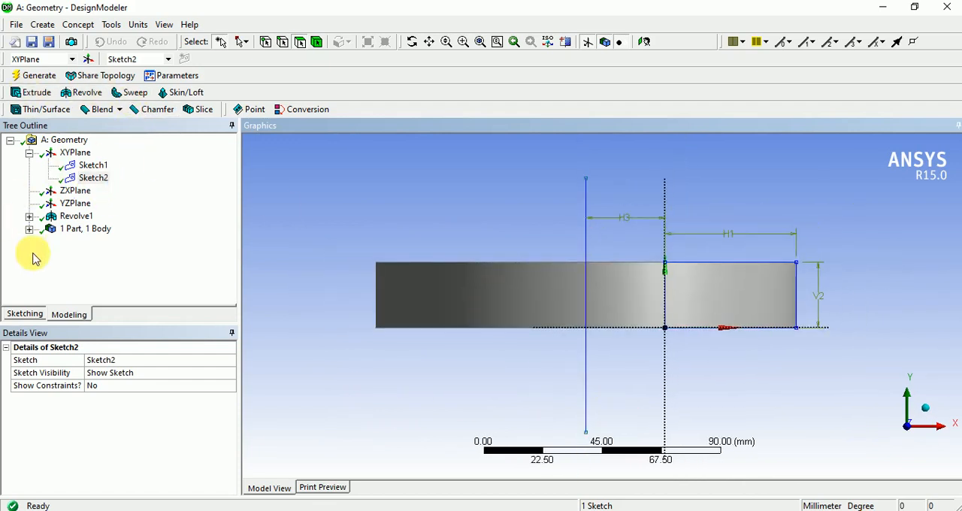
left_click(26, 314)
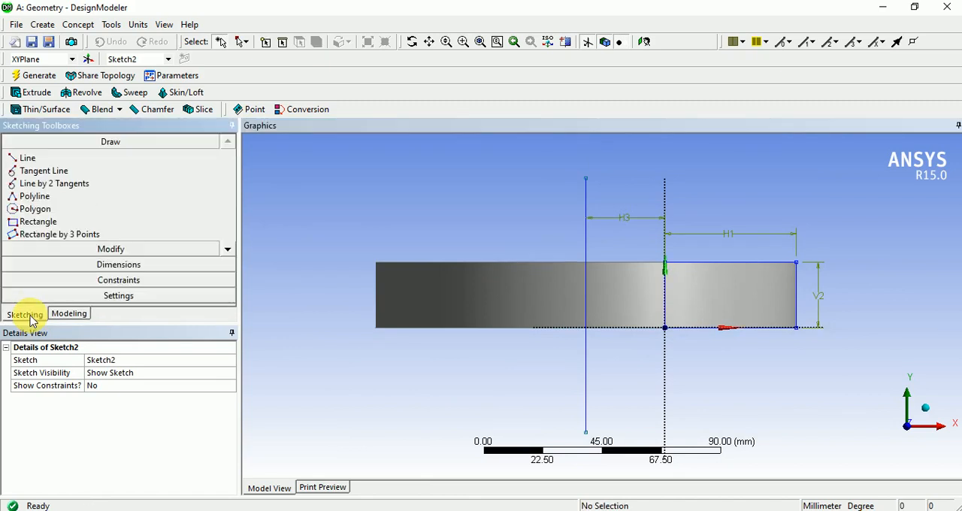
left_click(41, 223)
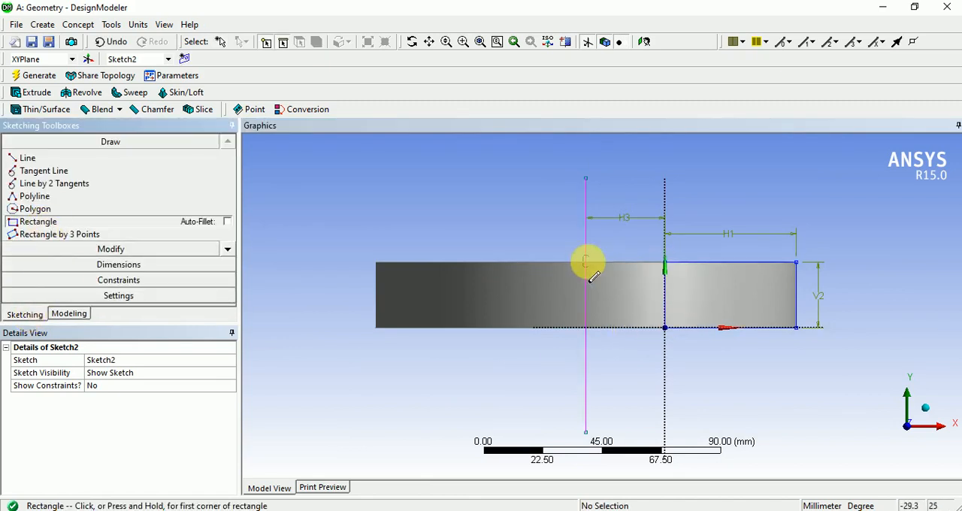
left_click(664, 263)
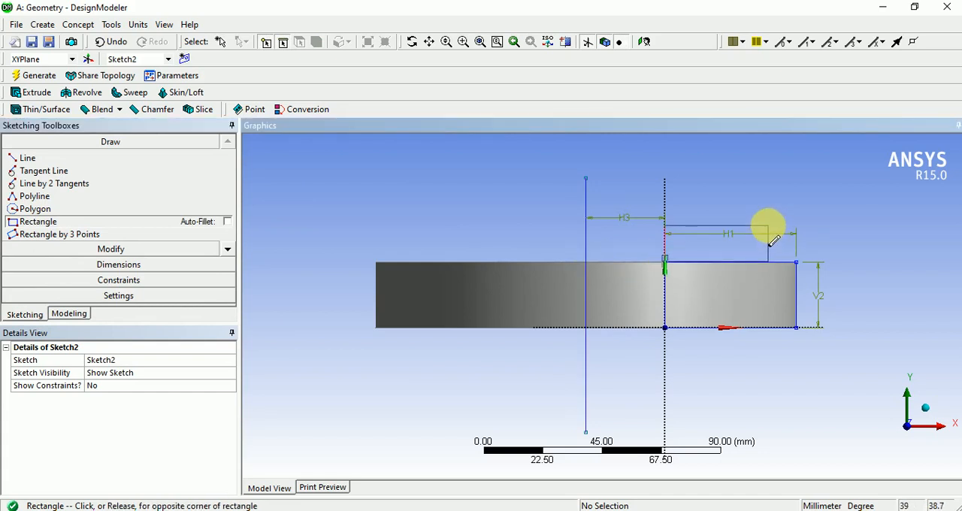
left_click(760, 219)
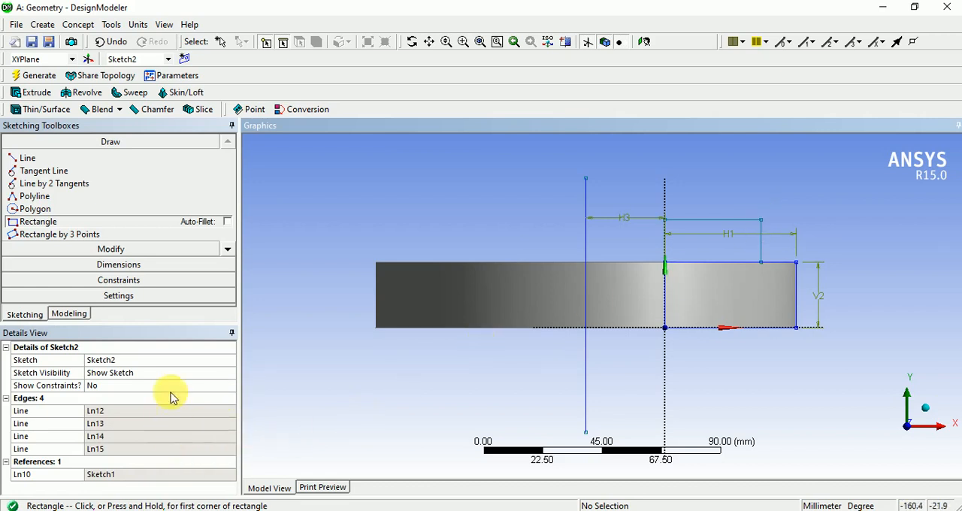
- Add general dimensions to the new rectangle's width and height
left_click(140, 265)
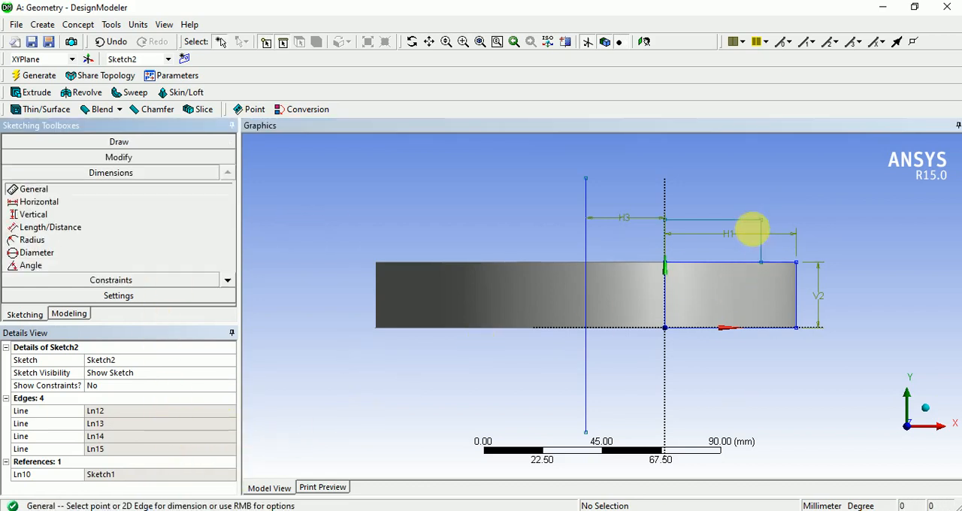
left_click(723, 221)
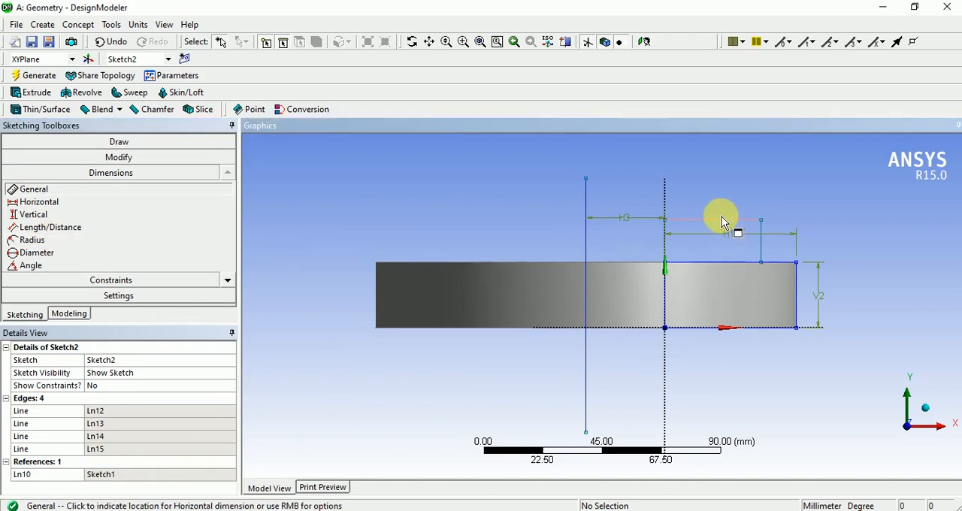
left_click(714, 197)
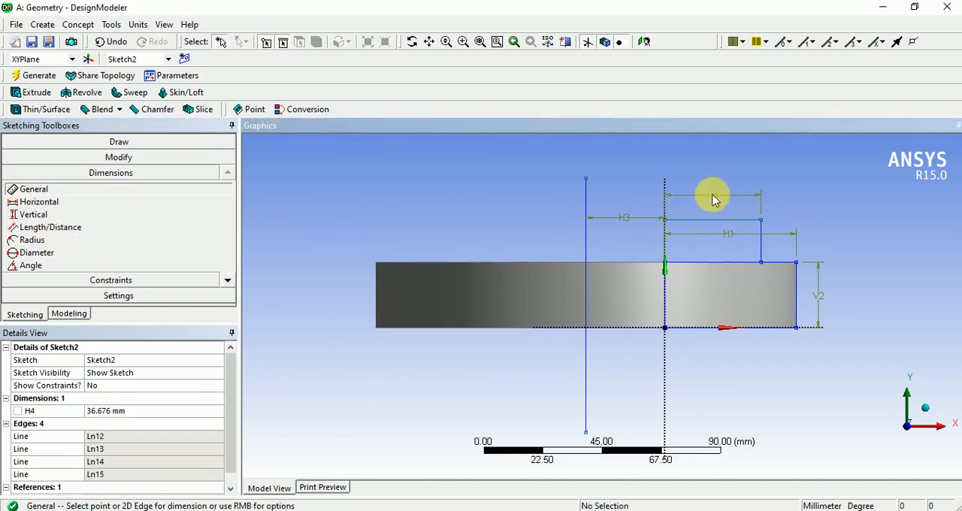
left_click(762, 252)
left_click(774, 242)
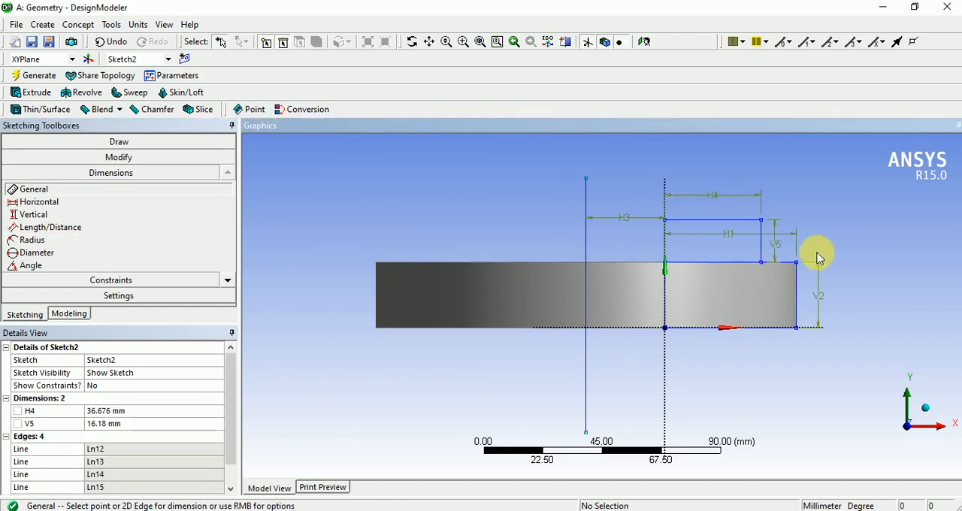
- Set the new rectangle's width to 35 mm and its height to 18 mm
left_click(147, 412)
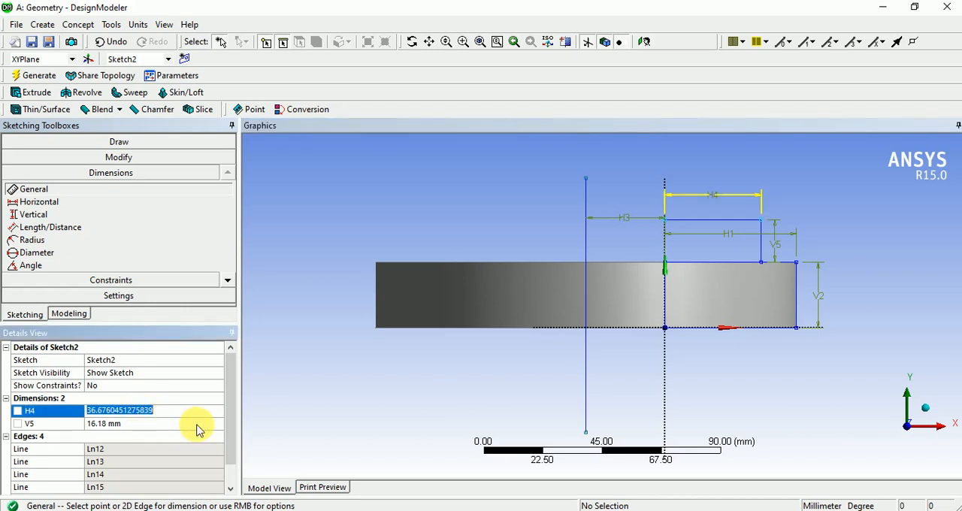
type("35")
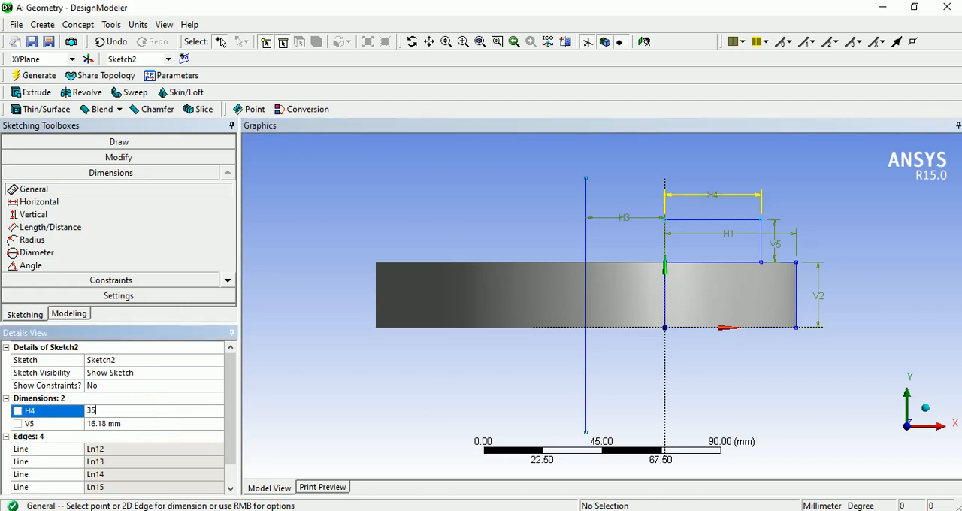
key("Return")
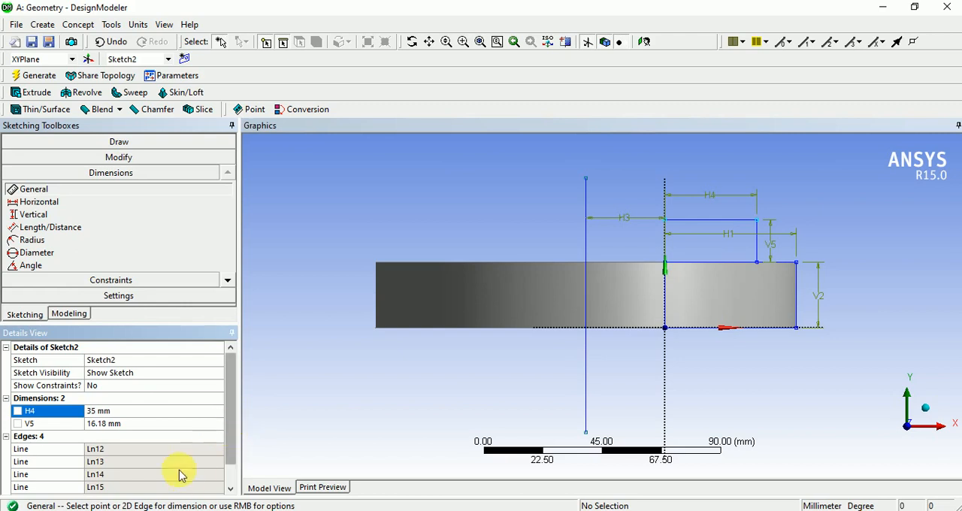
left_click(160, 426)
type("18")
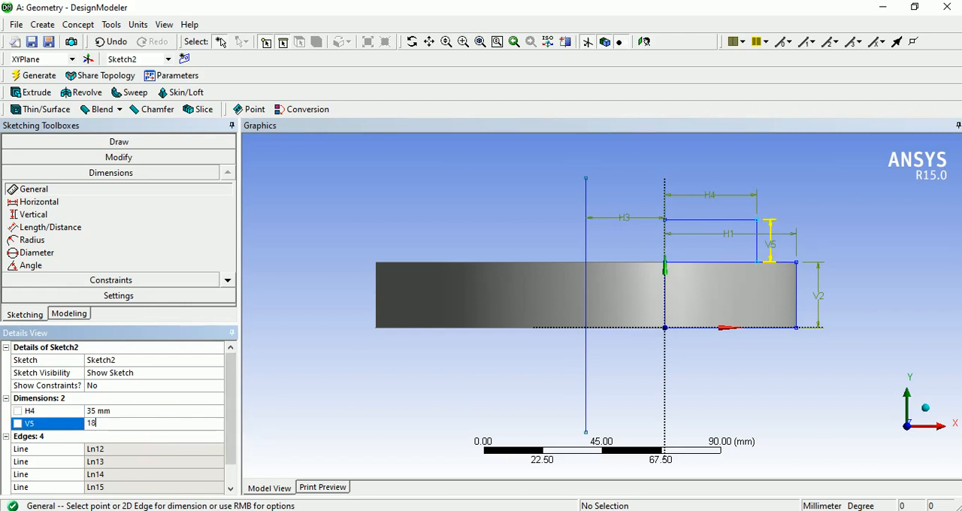
key("Return")
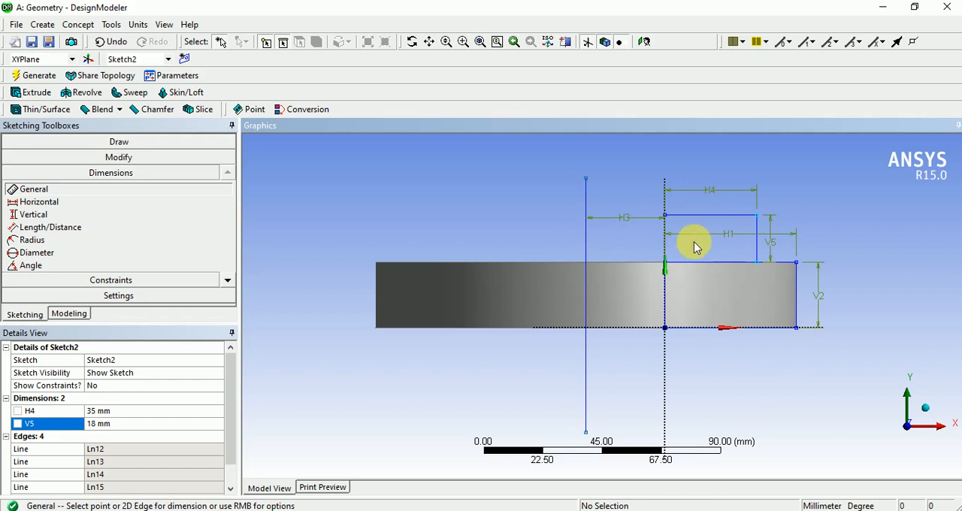
- Switch to the isometric view and start a Revolve with Sketch2 as its geometry
left_click(929, 415)
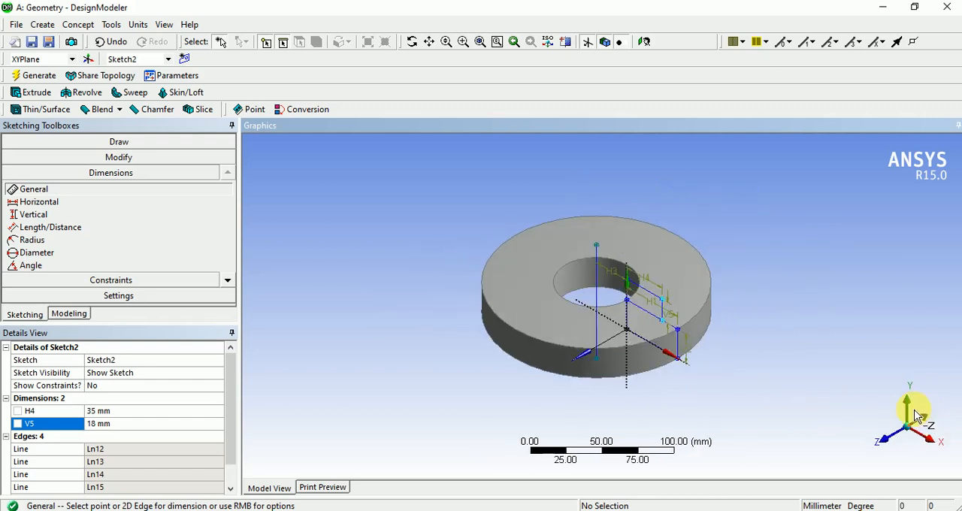
scroll(611, 285, "up", 5)
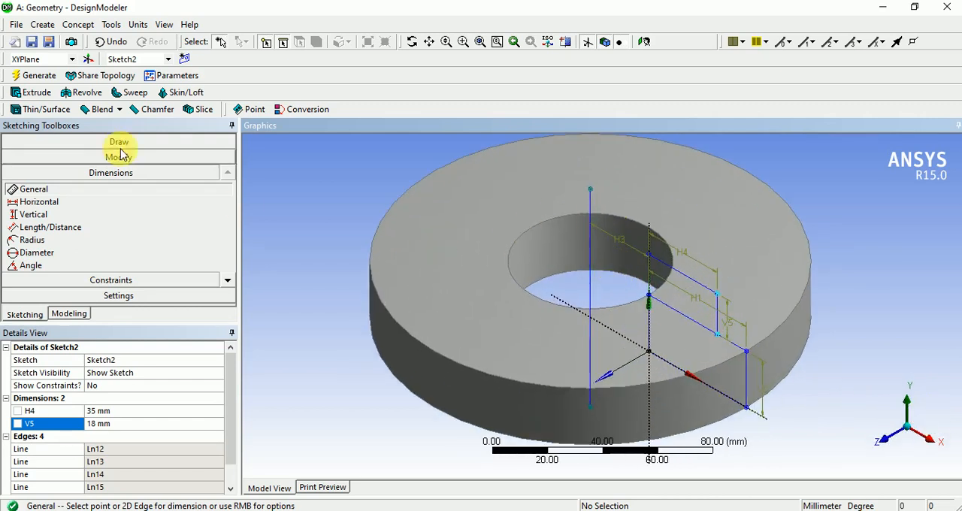
left_click(81, 93)
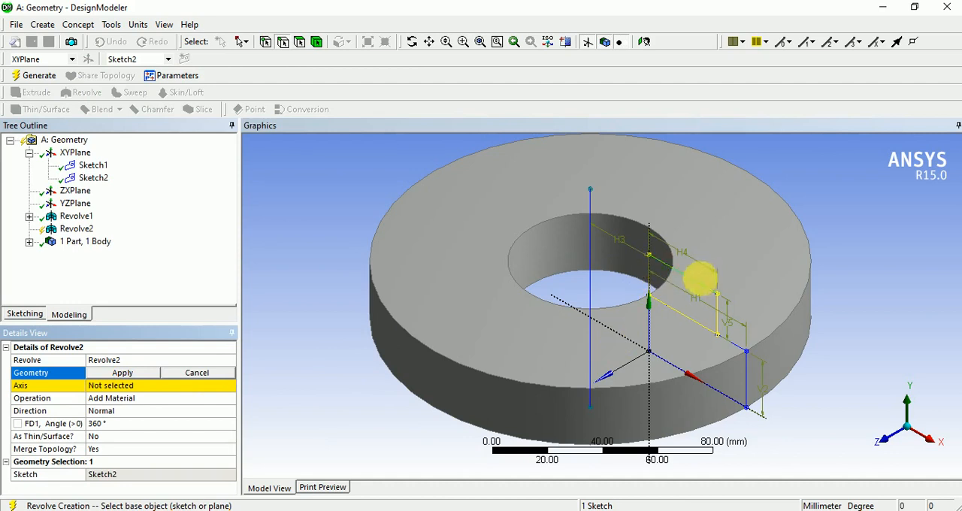
left_click(122, 373)
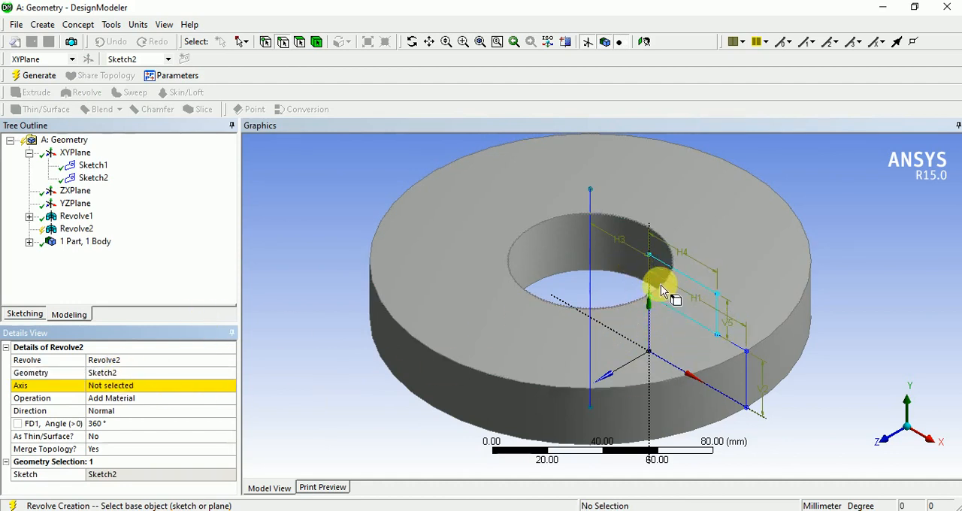
- Set the vertical line through the ring's centre as the Revolve axis, with its direction flipped to point upward
left_click(122, 386)
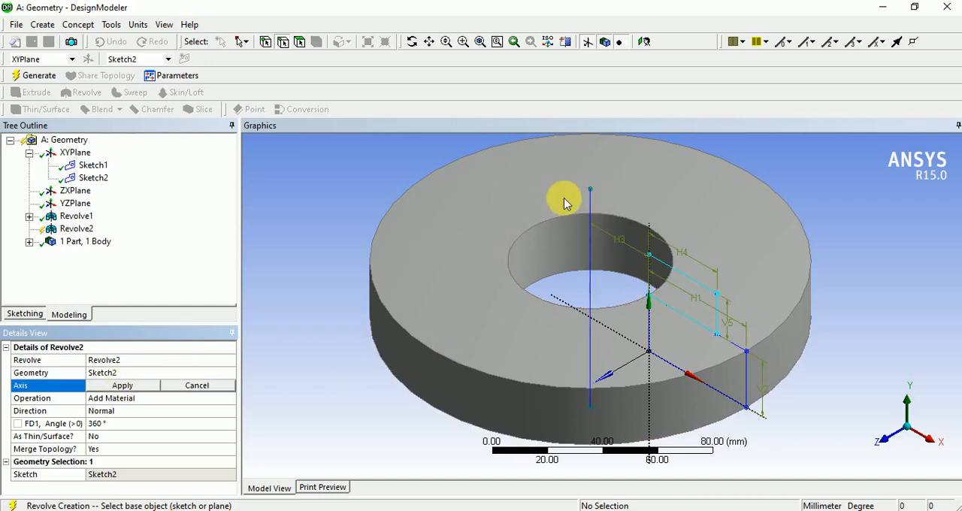
left_click(593, 211)
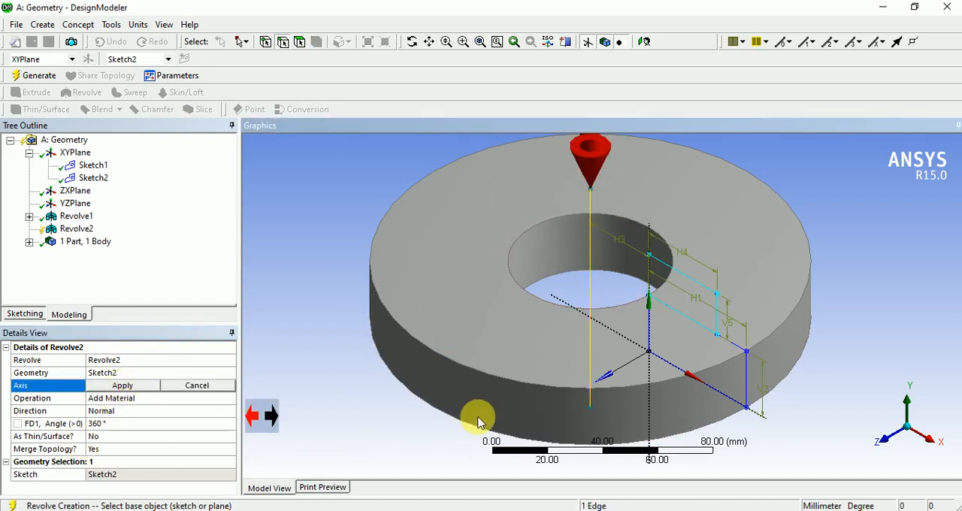
scroll(479, 419, "down", 1)
scroll(479, 419, "down", 1)
scroll(680, 264, "down", 3)
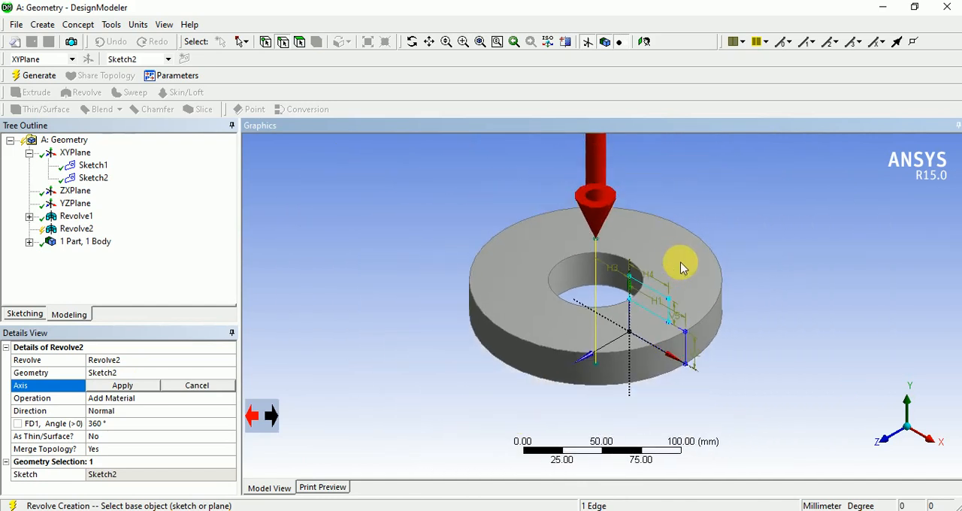
left_click(276, 425)
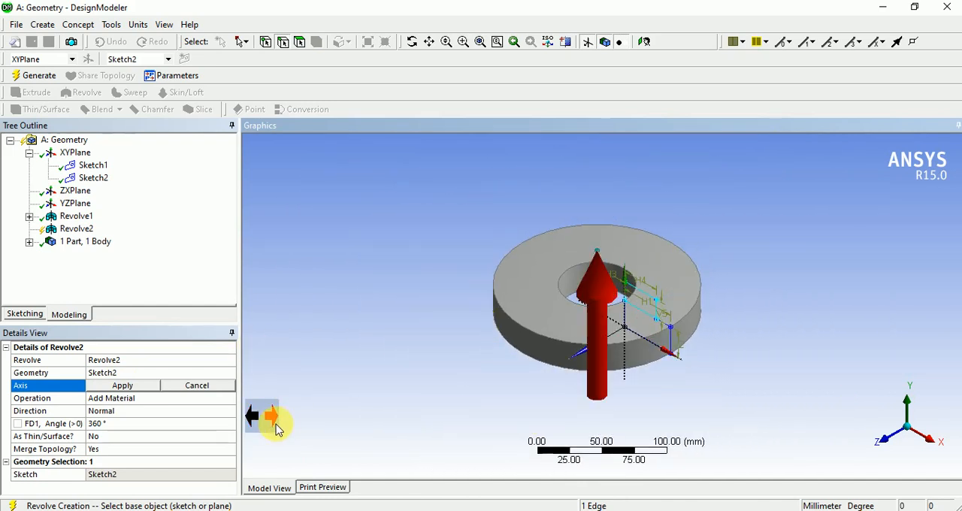
left_click(262, 425)
left_click(261, 422)
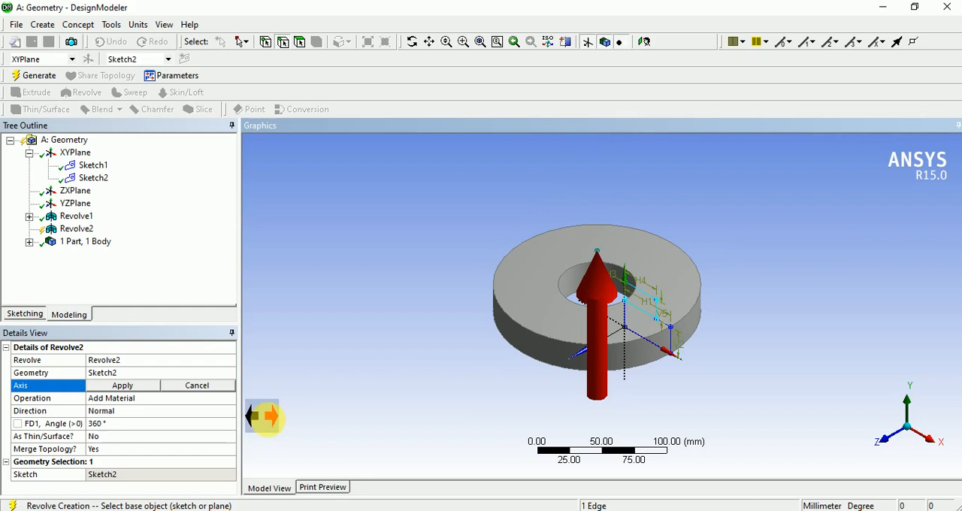
left_click(125, 385)
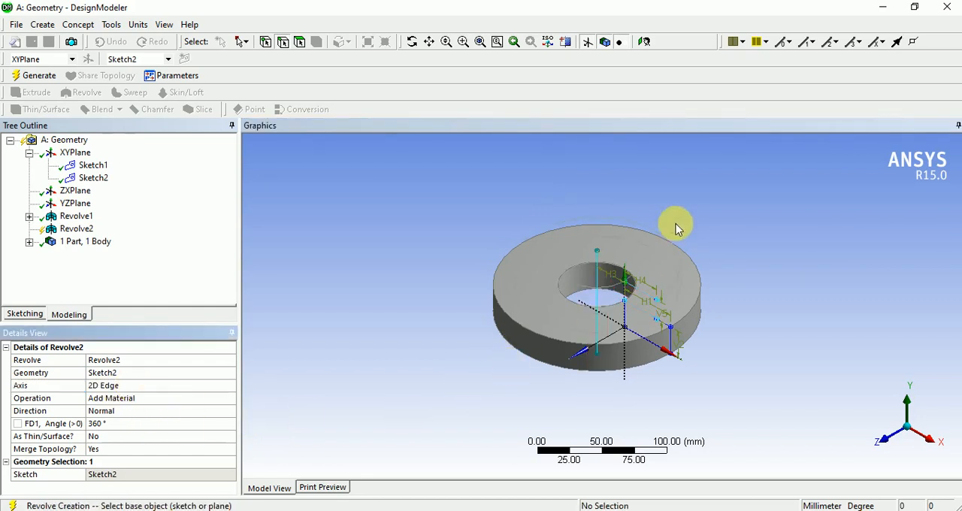
- Set the second revolve's operation to Add Frozen and generate it
scroll(680, 223, "up", 3)
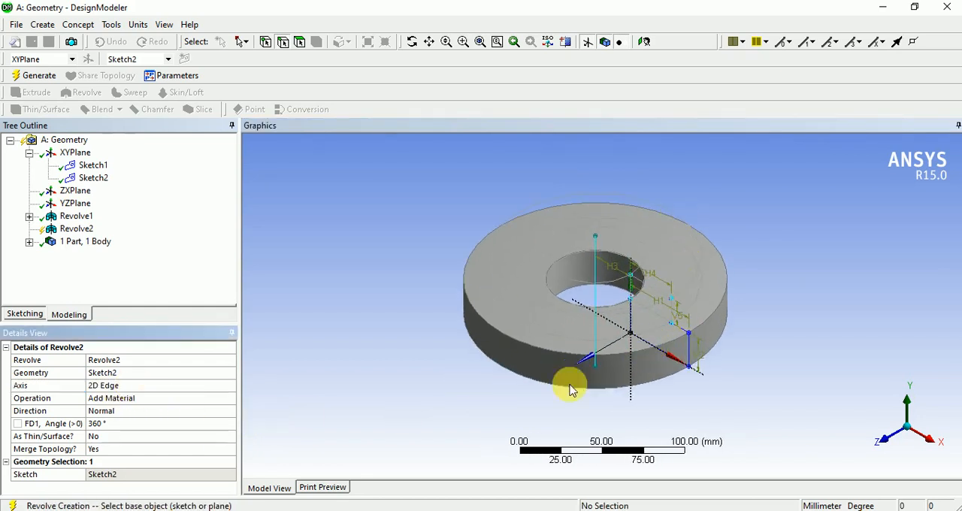
scroll(739, 371, "up", 2)
middle_click_drag(742, 342, 704, 350)
middle_click_drag(560, 366, 551, 372)
left_click(211, 401)
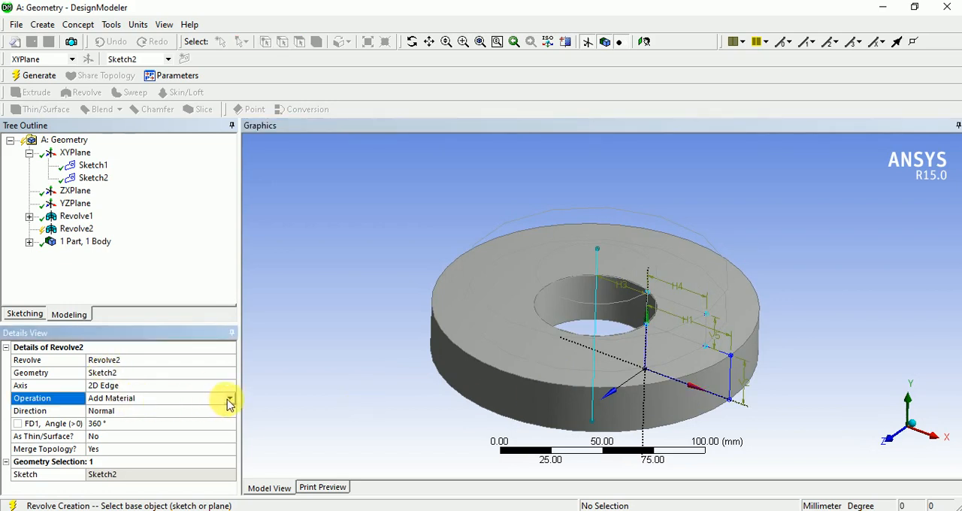
left_click(229, 401)
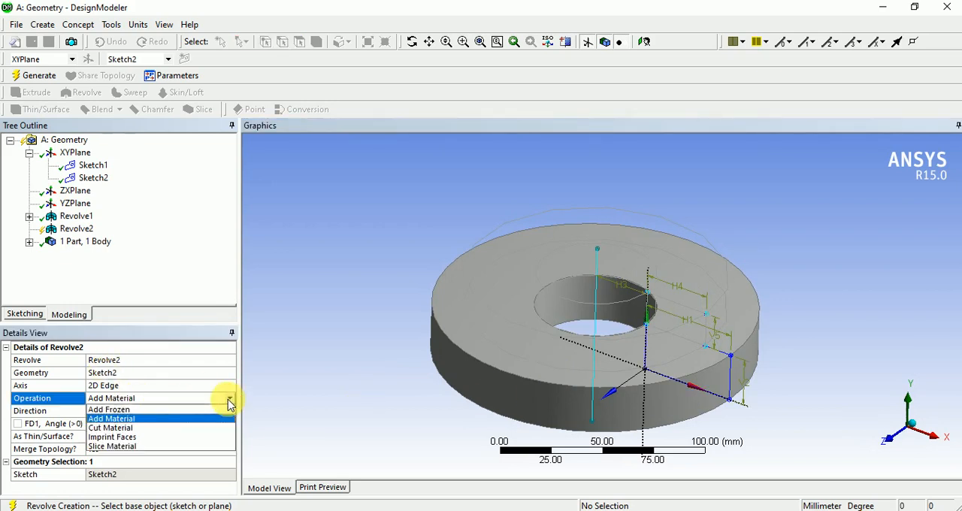
left_click(158, 410)
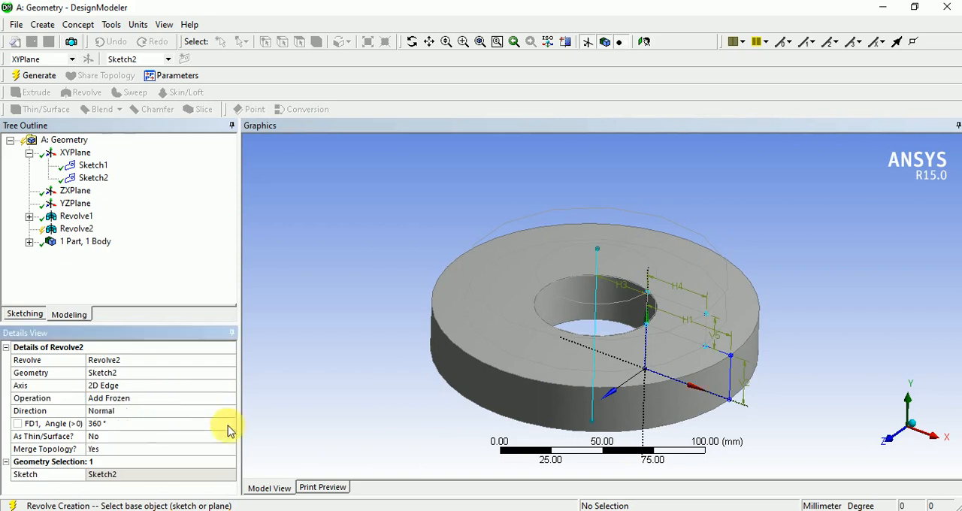
mouse_move(496, 427)
middle_mouse_down()
mouse_move(493, 398)
mouse_move(495, 414)
mouse_move(481, 417)
middle_mouse_up()
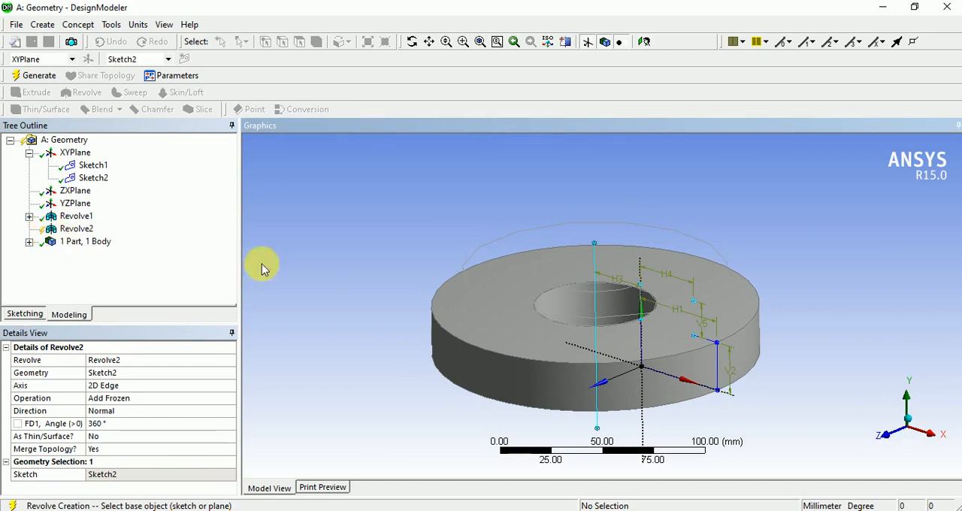
middle_click_drag(412, 358, 596, 306)
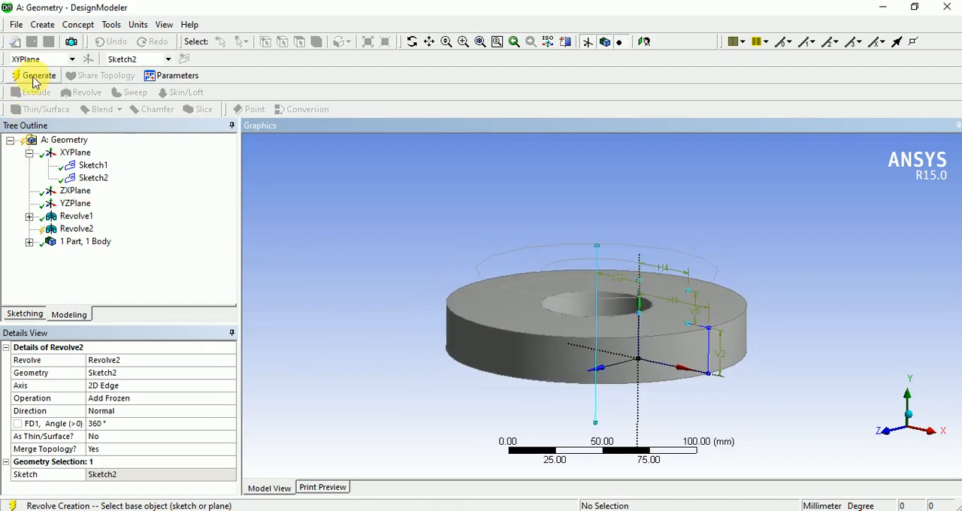
left_click(33, 78)
- Examine the frozen upper ring and the lower ring from several angles, along with the revolve's operation setting
middle_click_drag(773, 404, 714, 346)
scroll(677, 274, "up", 4)
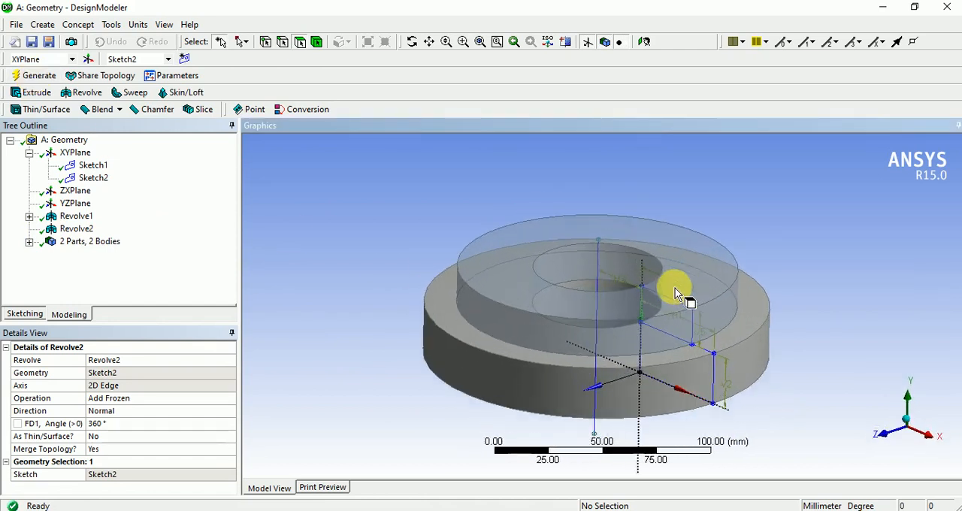
middle_click_drag(648, 359, 651, 360)
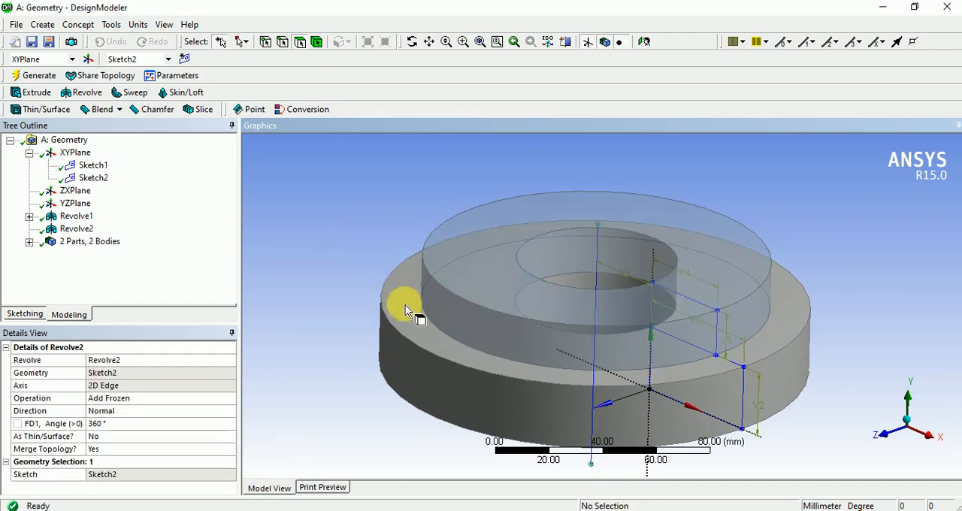
mouse_move(469, 392)
middle_mouse_down()
mouse_move(478, 387)
mouse_move(481, 395)
middle_mouse_up()
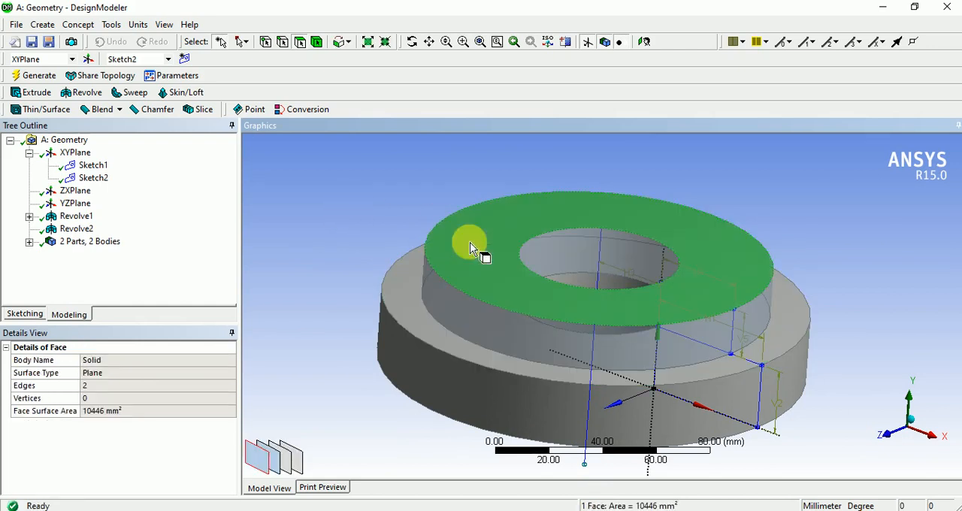
middle_click_drag(503, 350, 483, 217)
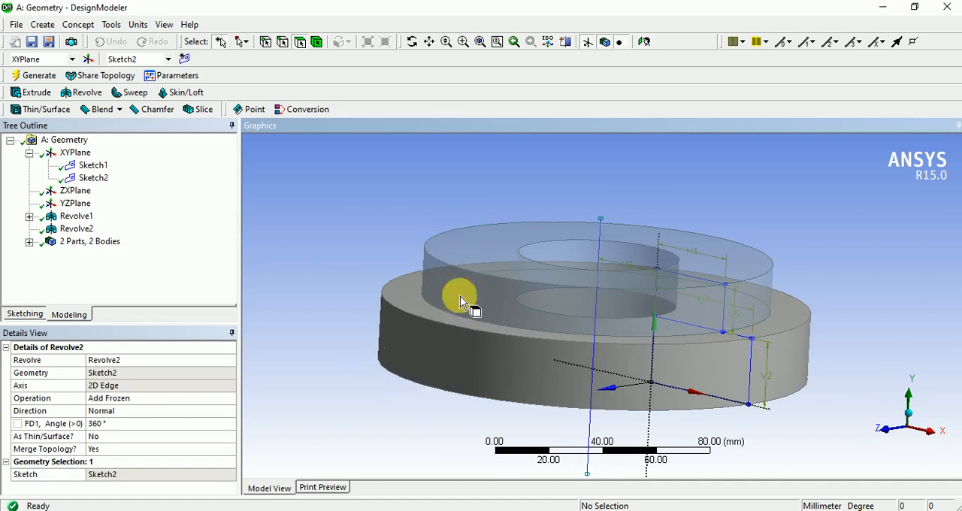
middle_click_drag(459, 296, 442, 339)
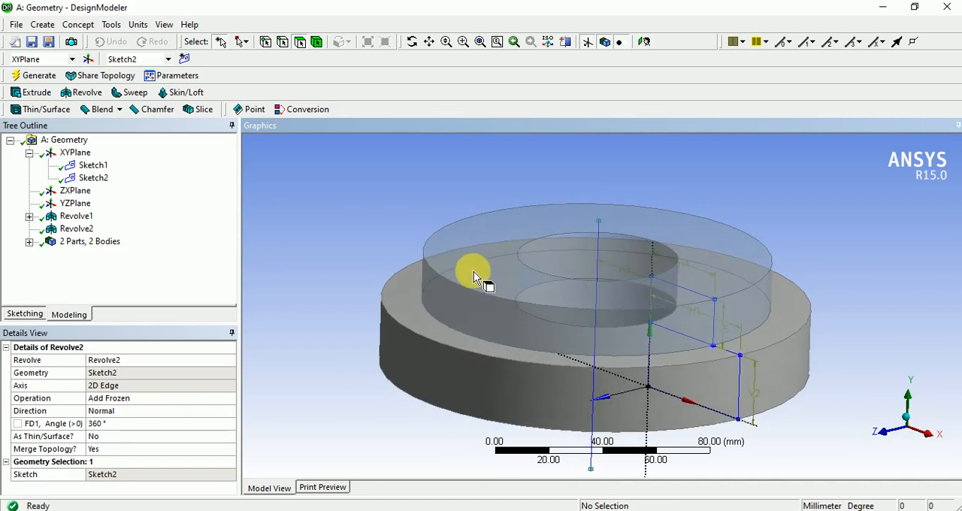
left_click(406, 297)
left_click(360, 369)
middle_click_drag(360, 369, 369, 374)
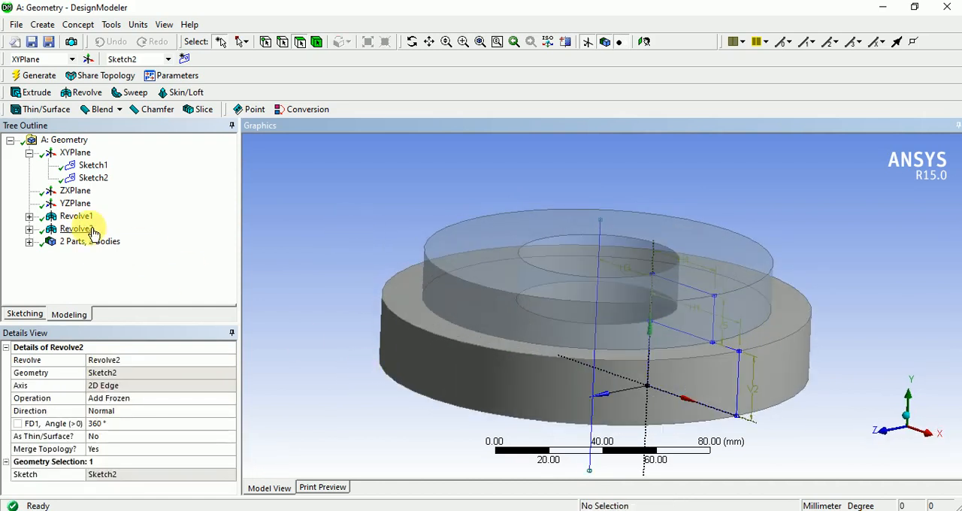
left_click(179, 399)
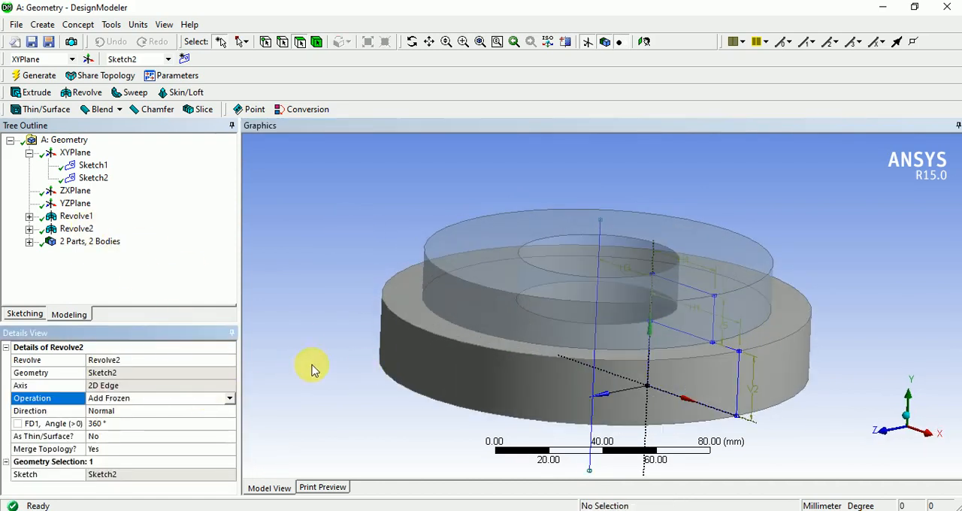
middle_click_drag(475, 352, 472, 299)
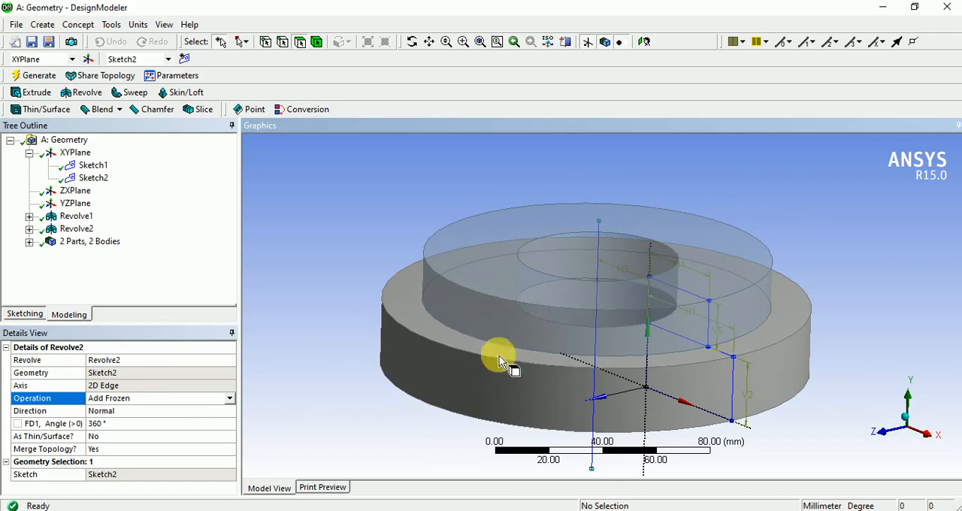
mouse_move(451, 384)
middle_mouse_down()
mouse_move(468, 380)
mouse_move(451, 393)
middle_mouse_up()
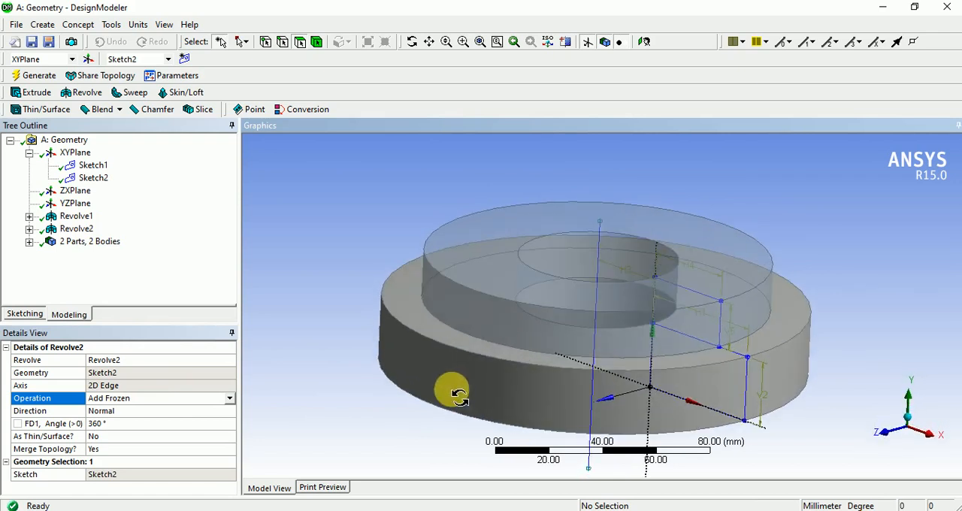
- Change the operation of Revolve2 to Add Material
left_click(166, 404)
left_click(230, 399)
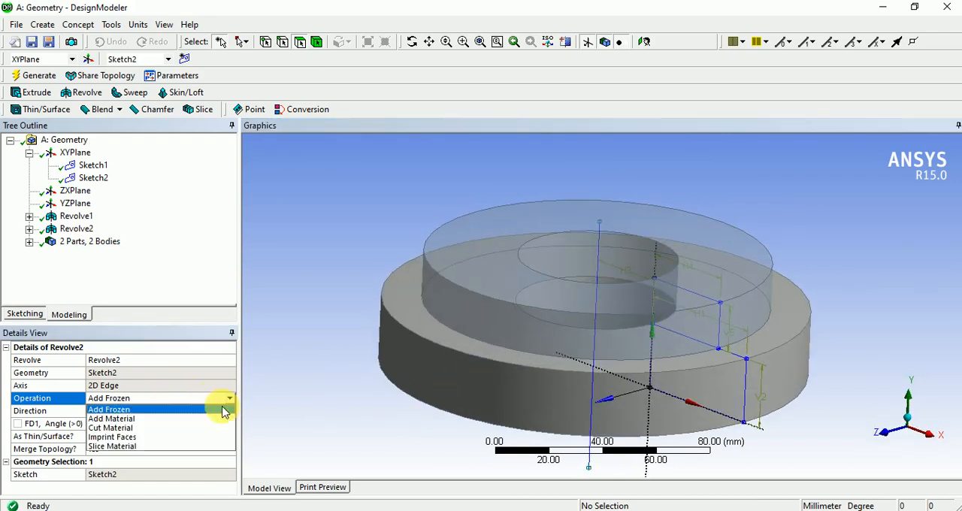
left_click(145, 418)
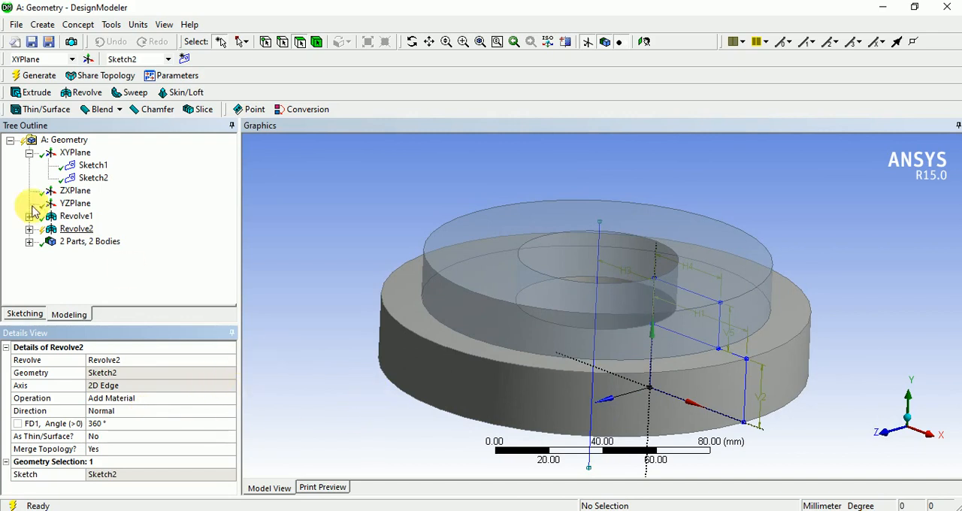
left_click(38, 93)
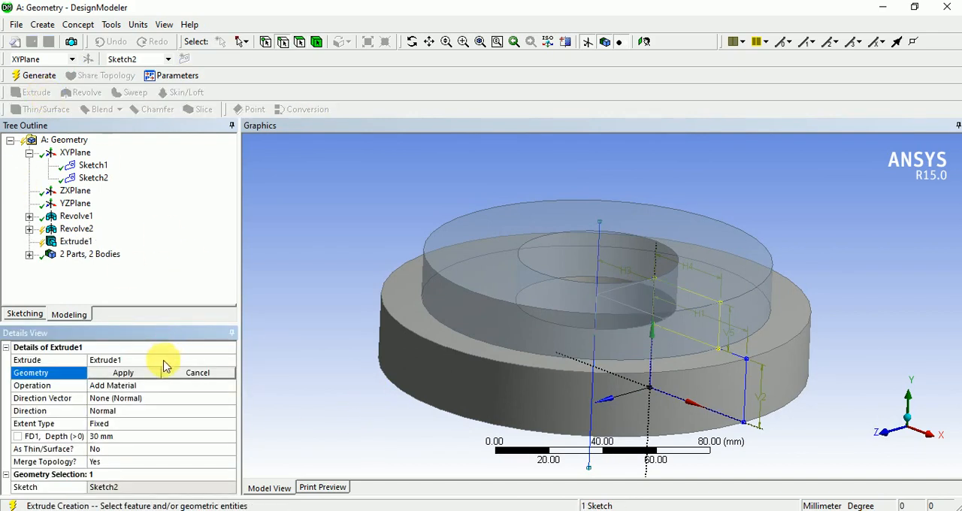
left_click(71, 242)
key("Delete")
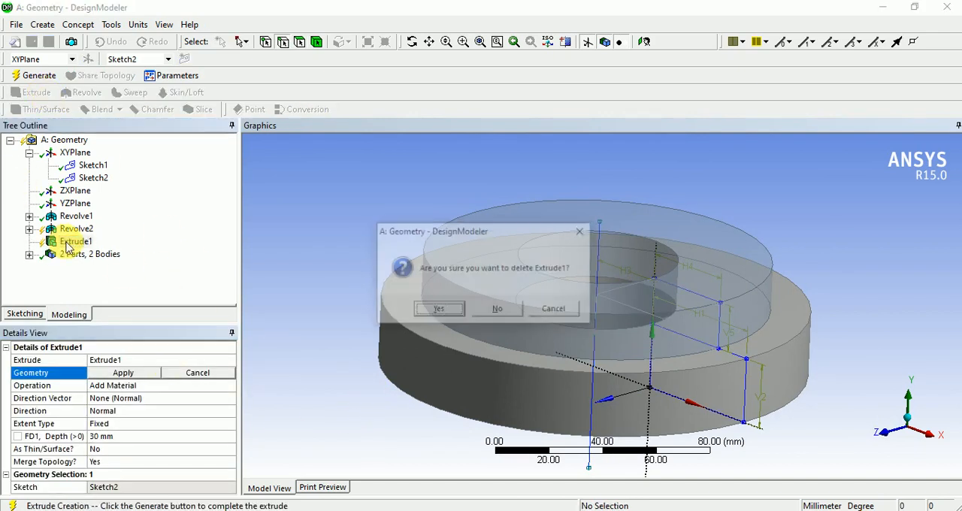
left_click(442, 312)
- Reselect Add Material as the operation of Revolve2 and generate the model
left_click(77, 228)
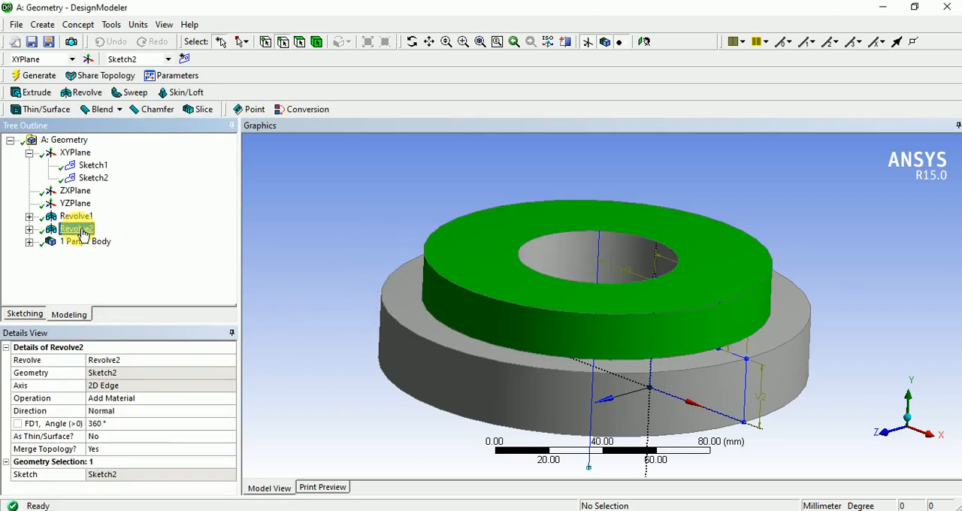
left_click(162, 398)
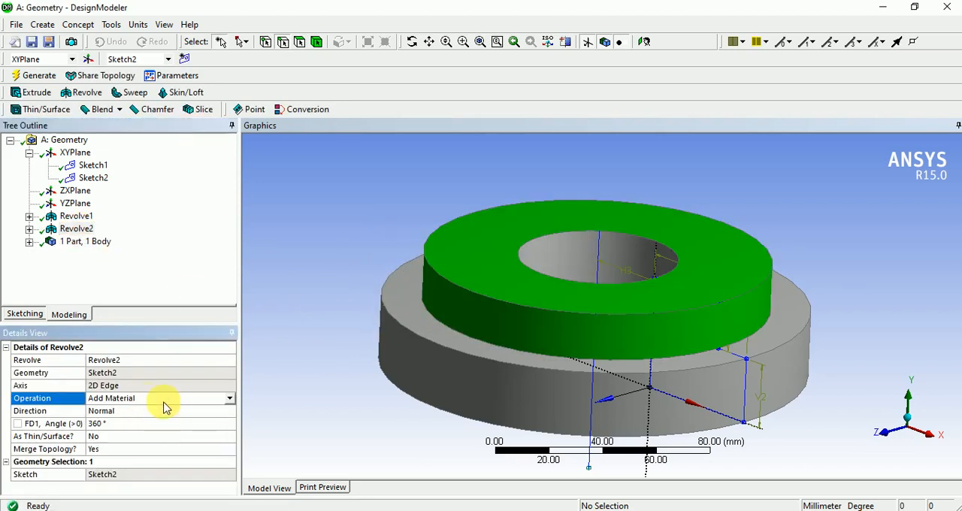
left_click(229, 398)
left_click(129, 419)
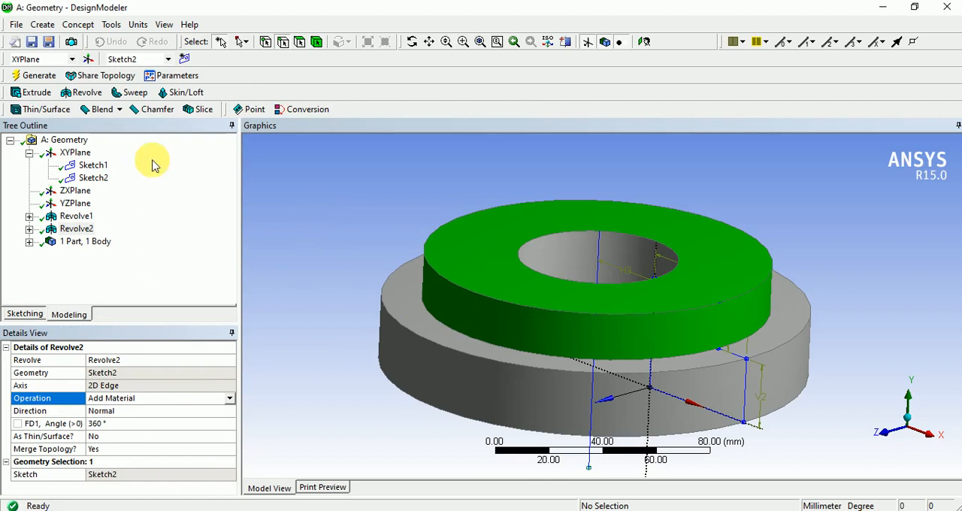
left_click(26, 78)
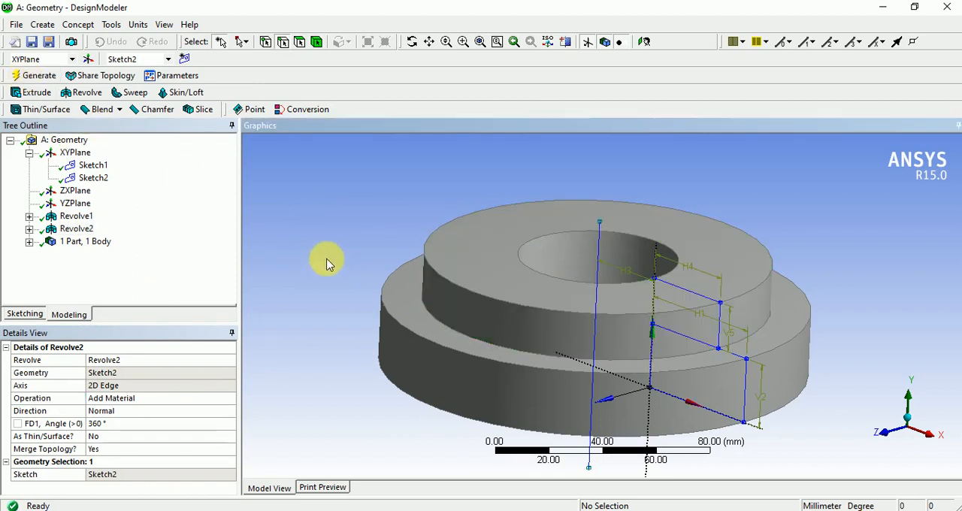
- Examine the edges and faces of the stepped ring from the side and from above
left_click(472, 293)
scroll(426, 382, "up", 2)
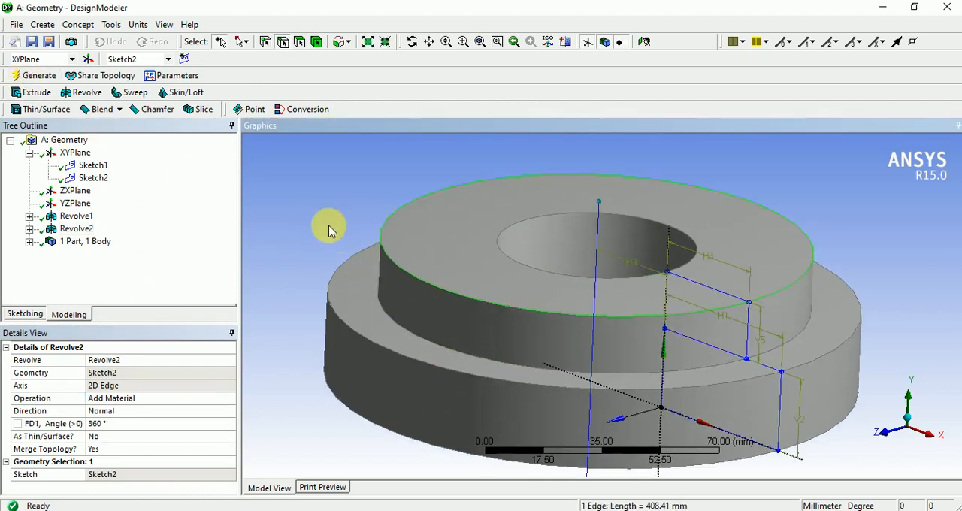
left_click(329, 226)
left_click(436, 246)
left_click(323, 221)
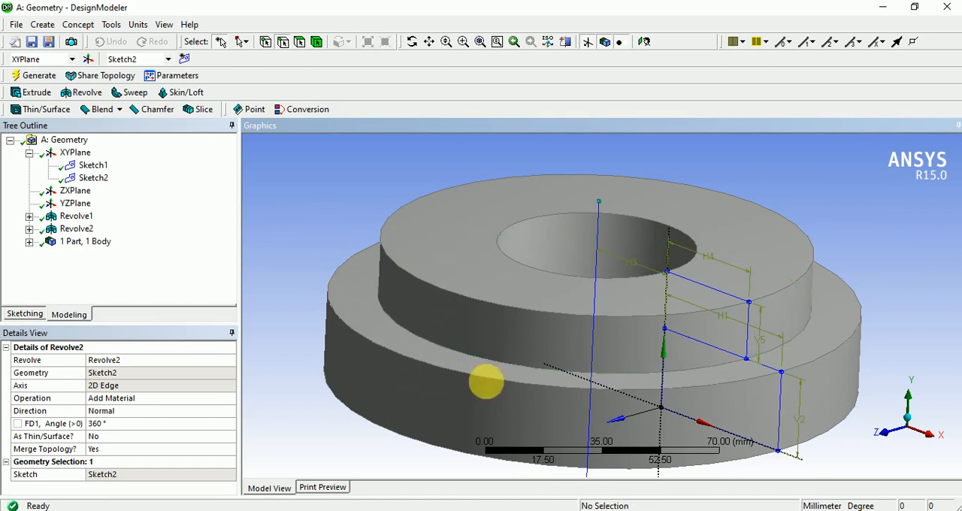
middle_click_drag(486, 380, 524, 373)
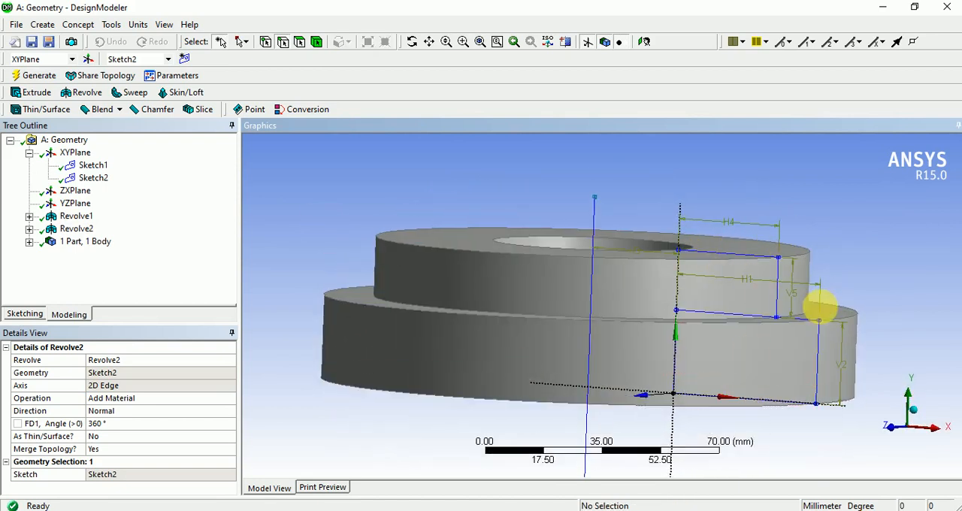
middle_click_drag(732, 399, 621, 421)
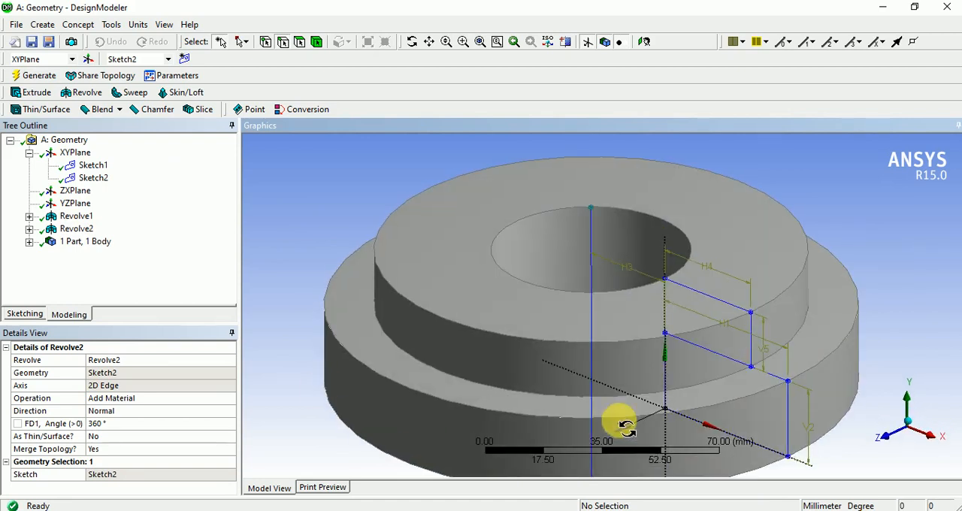
- Change the operation of Revolve2 to Add Frozen and regenerate the model
left_click(77, 228)
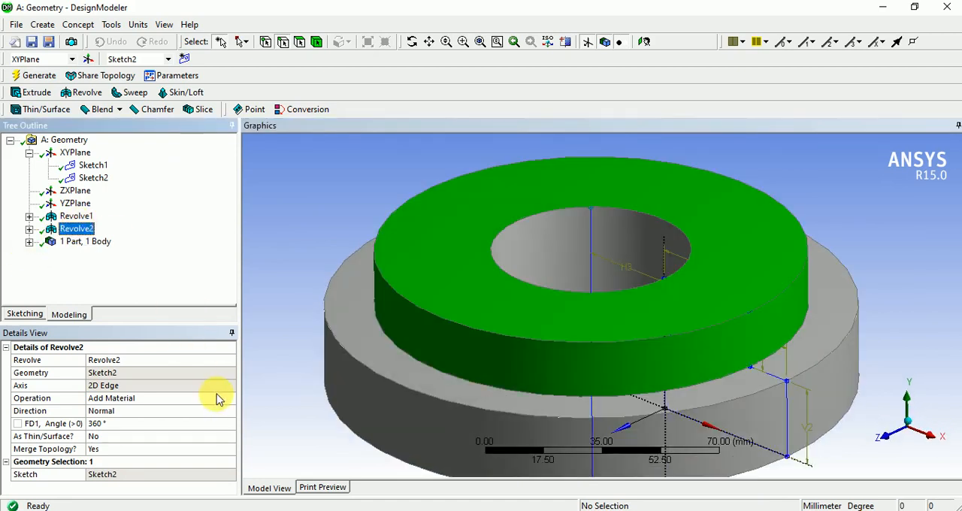
left_click(218, 399)
left_click(228, 402)
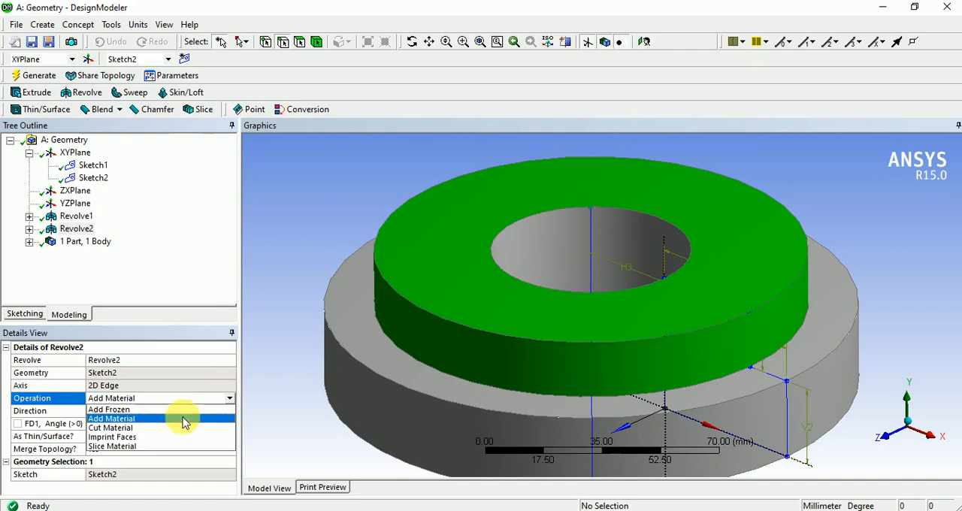
left_click(136, 410)
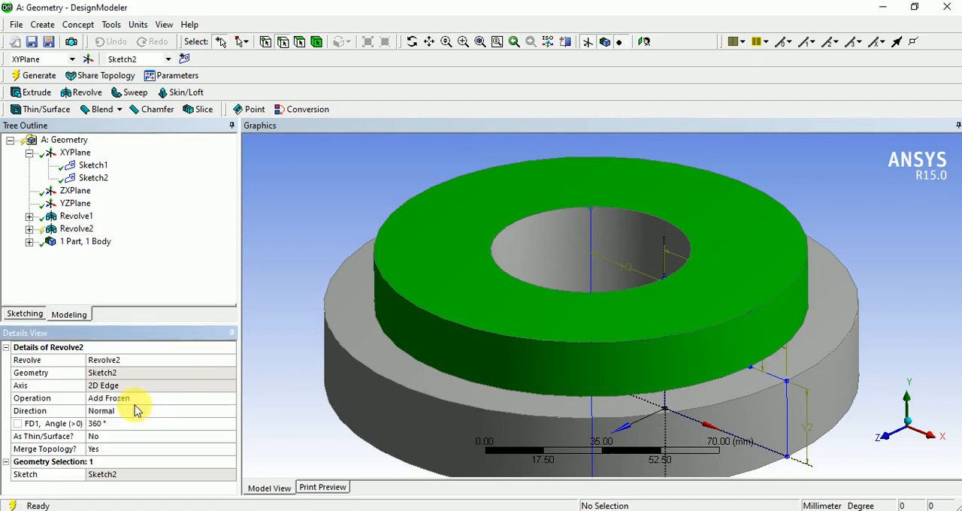
left_click(39, 80)
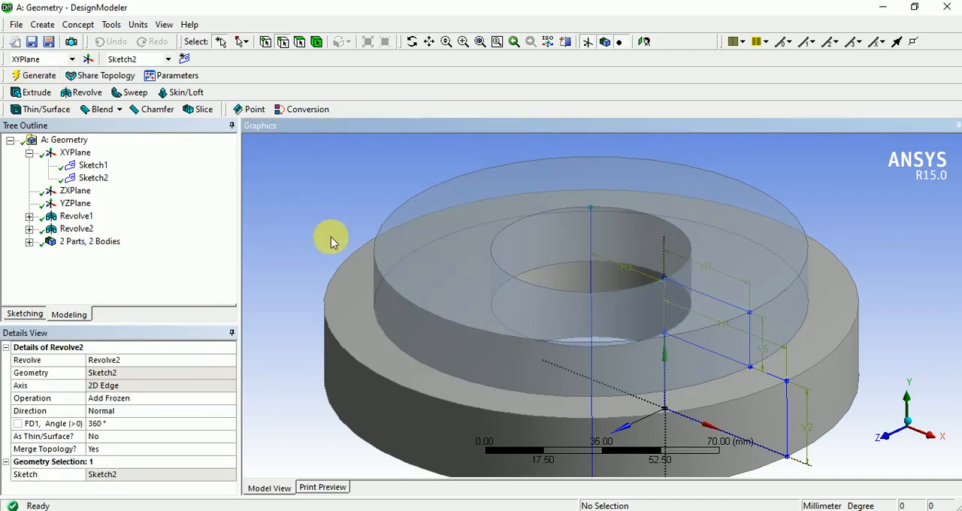
- Examine the frozen upper ring and the lower ring beneath it from different angles and distances
middle_click_drag(356, 272, 459, 412)
left_click(472, 269)
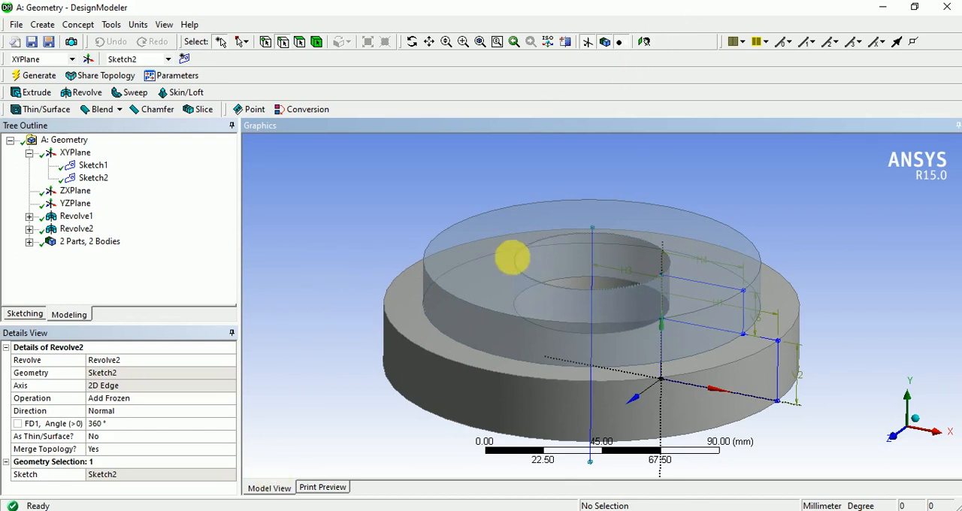
scroll(454, 217, "up", 2)
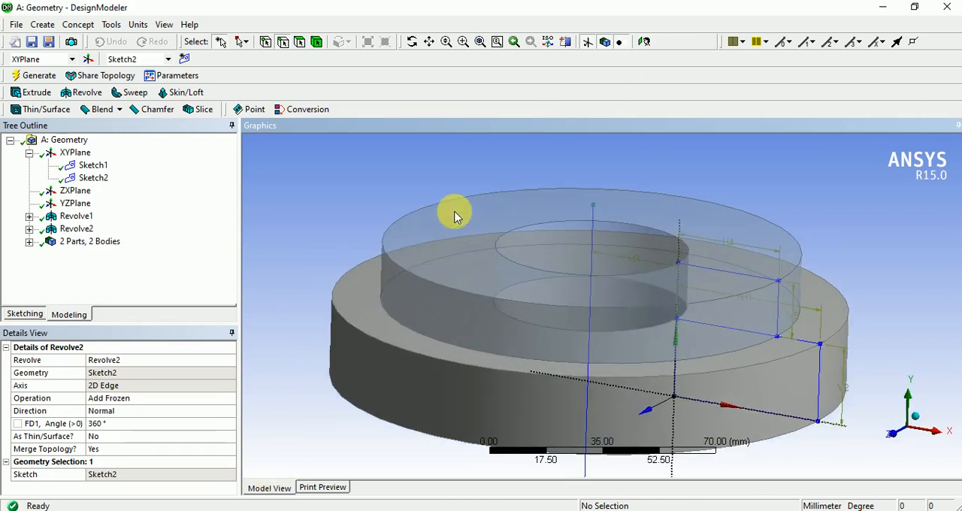
scroll(455, 214, "down", 1)
middle_click_drag(579, 304, 564, 303)
scroll(573, 248, "down", 2)
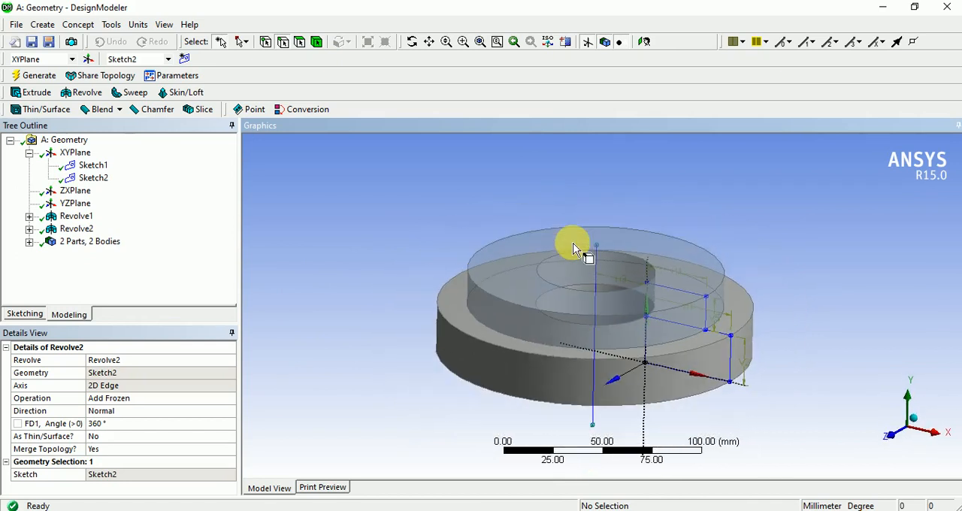
scroll(573, 248, "up", 2)
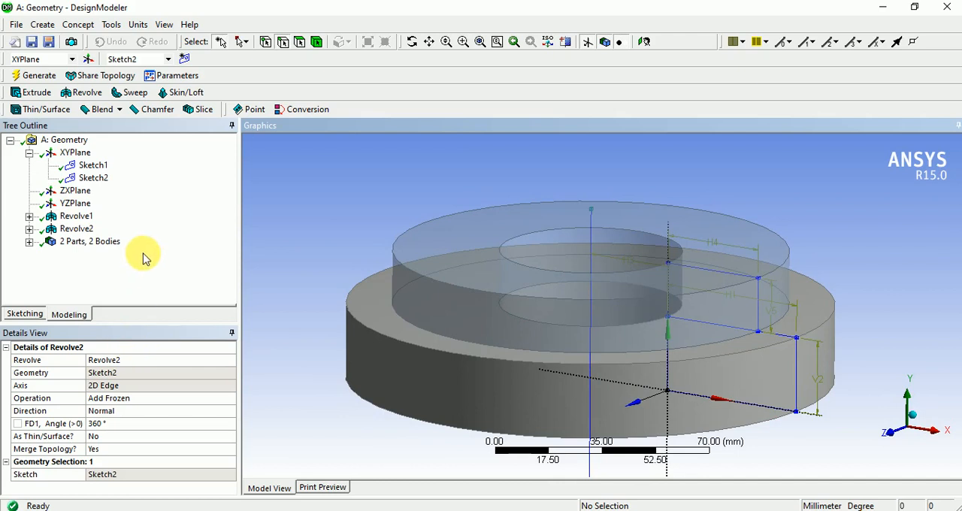
- Create a third sketch on the XYPlane and look at its plane face-on
left_click(75, 153)
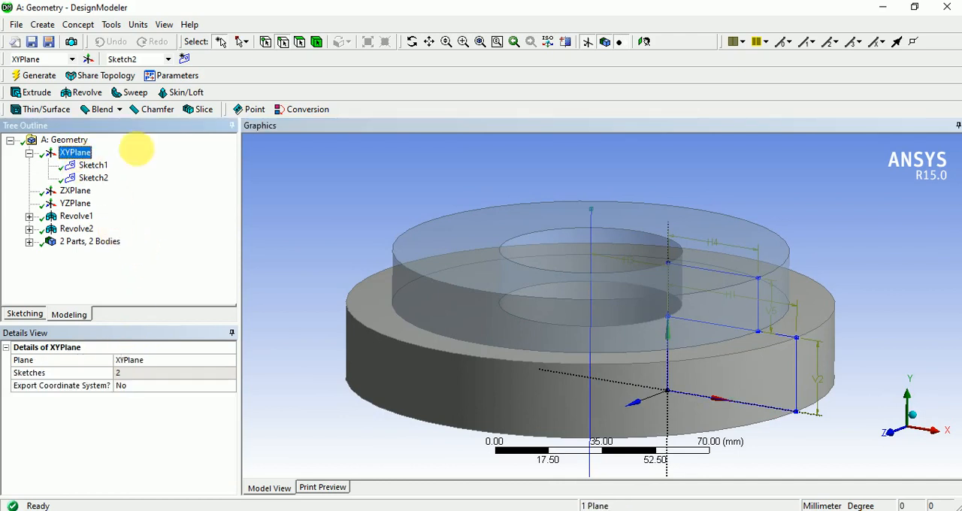
left_click(184, 58)
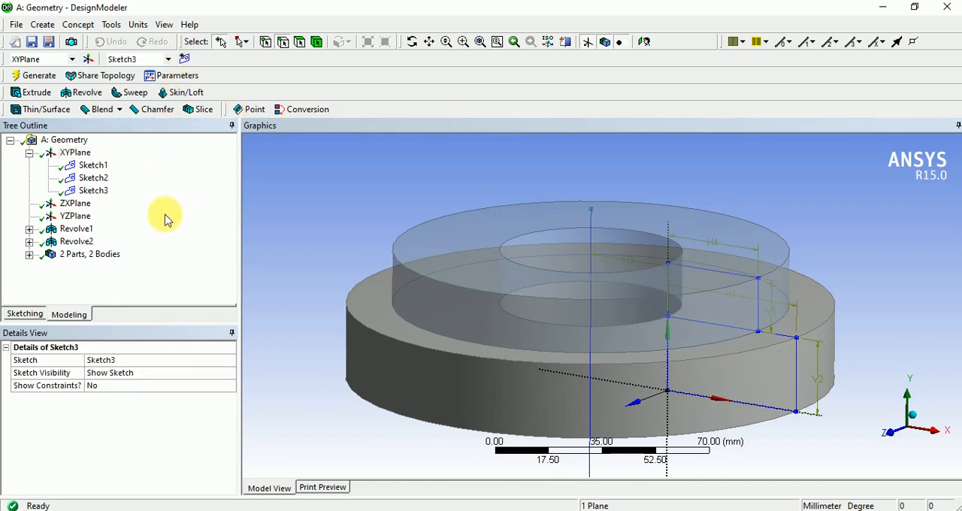
left_click(94, 192)
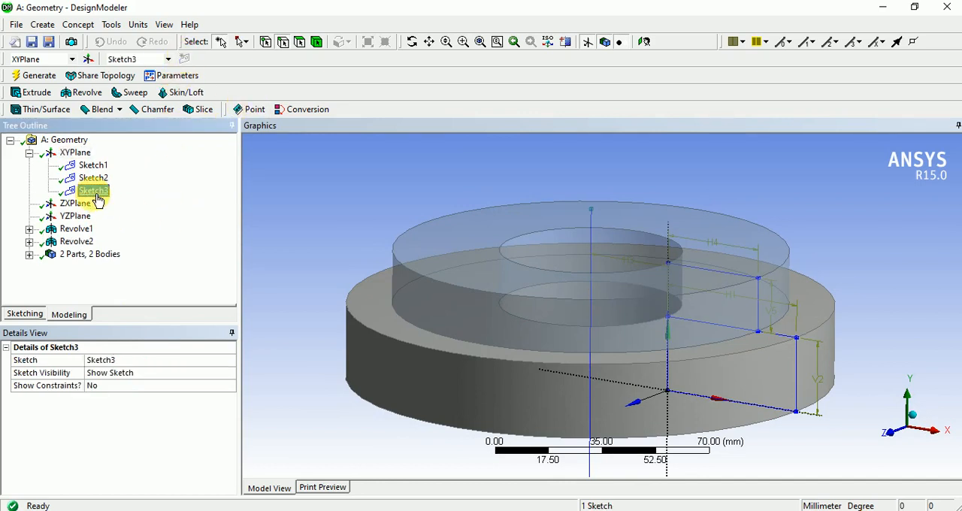
right_click(295, 201)
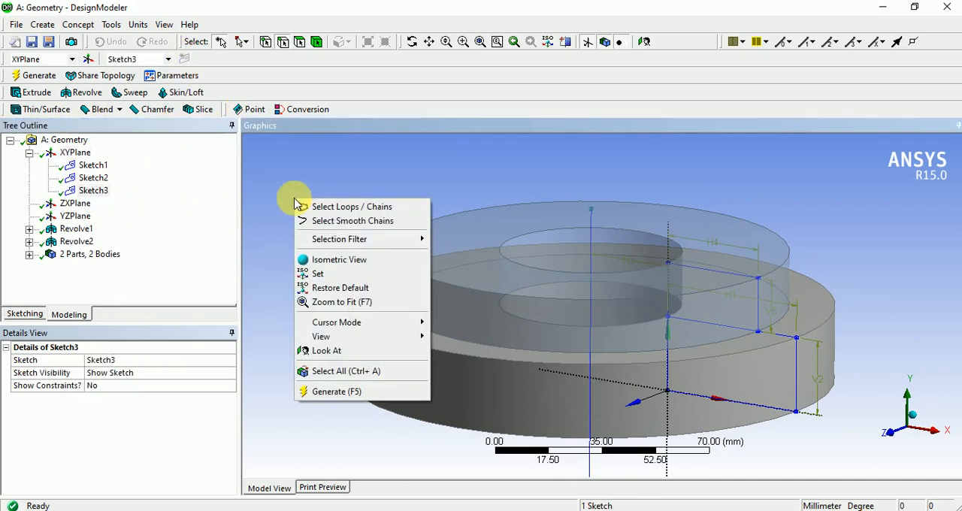
left_click(331, 351)
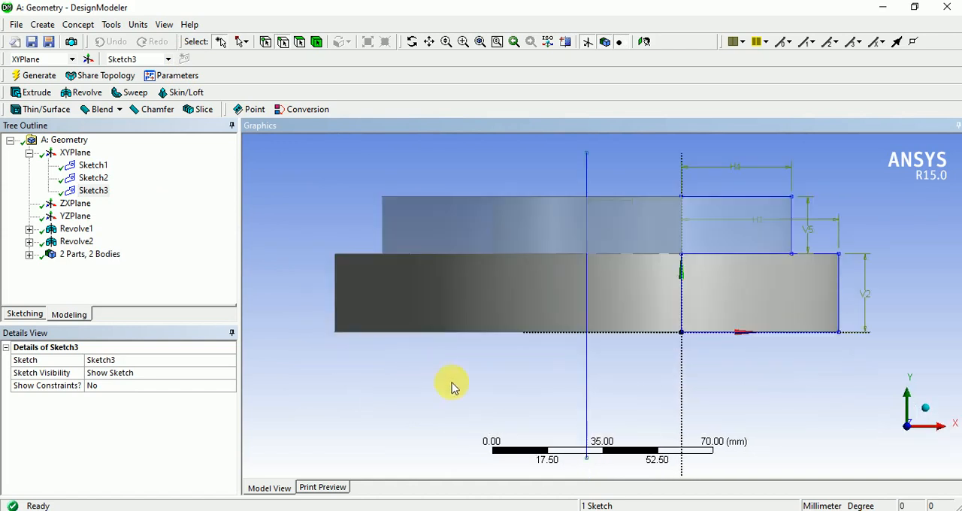
scroll(524, 423, "up", 2)
scroll(523, 423, "down", 3)
scroll(874, 184, "up", 1)
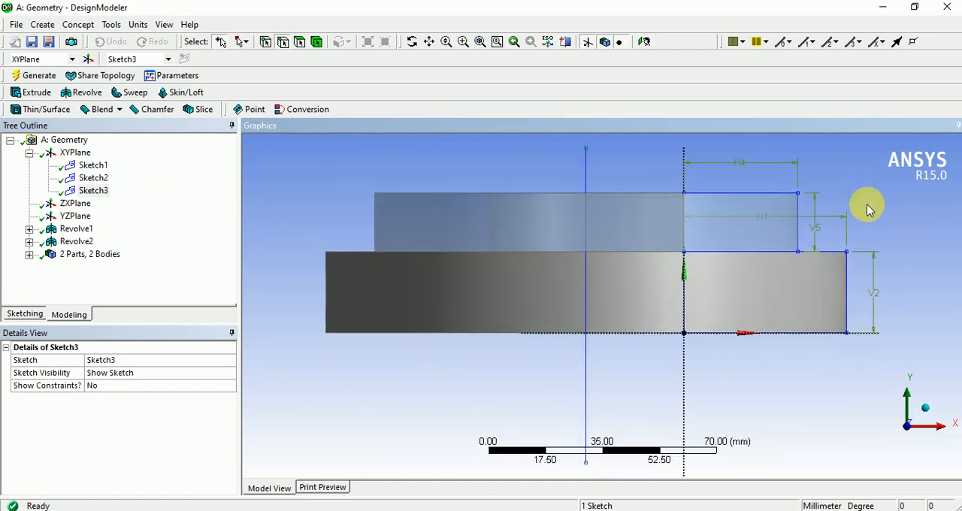
middle_click_drag(717, 272, 677, 332, "ctrl")
scroll(848, 201, "up", 1)
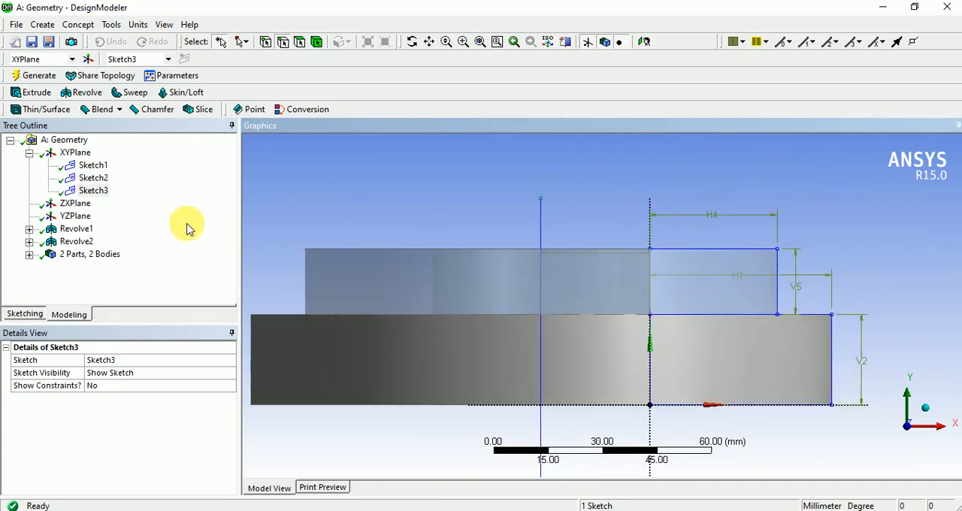
- Sketch a circle about 10.3 mm in diameter, centred on the top edge of the upper ring's rectangular profile
left_click(27, 315)
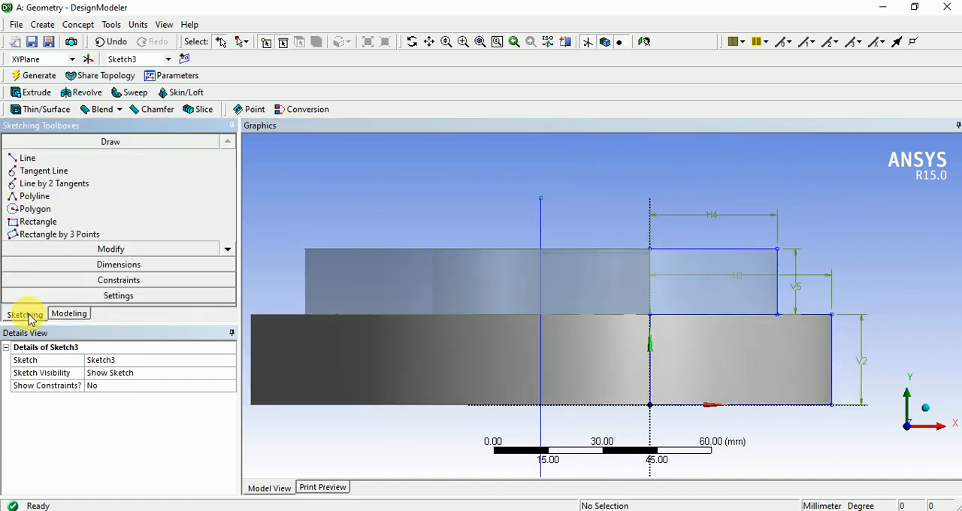
left_click(228, 249)
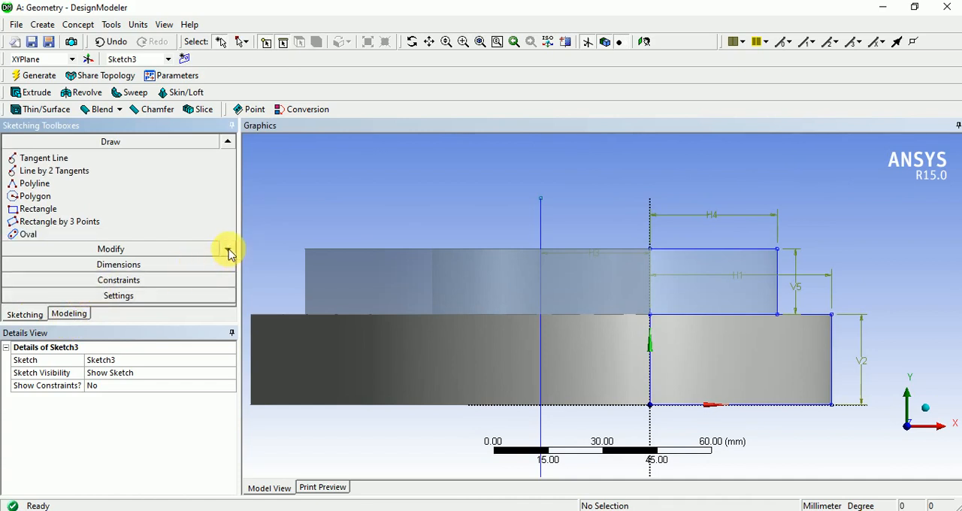
left_click(228, 249)
left_click(228, 249)
left_click(32, 224)
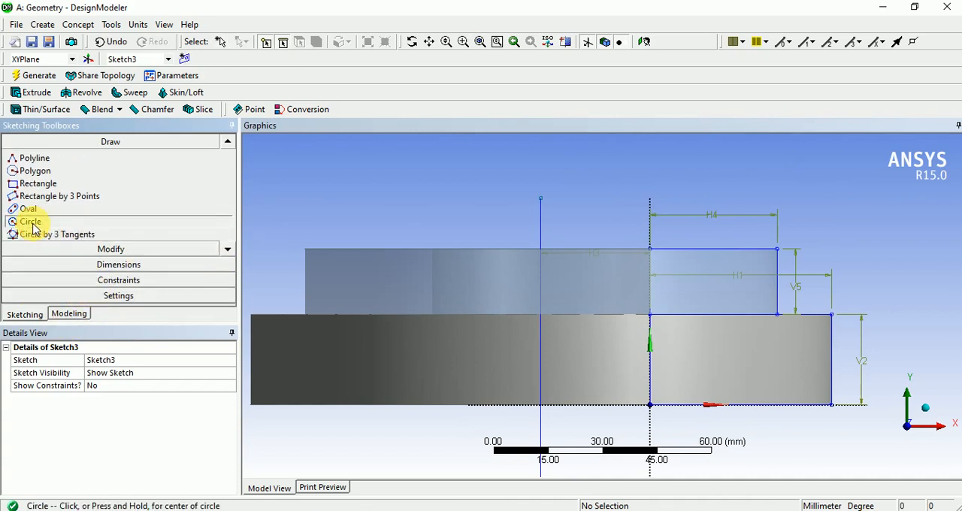
left_click(713, 249)
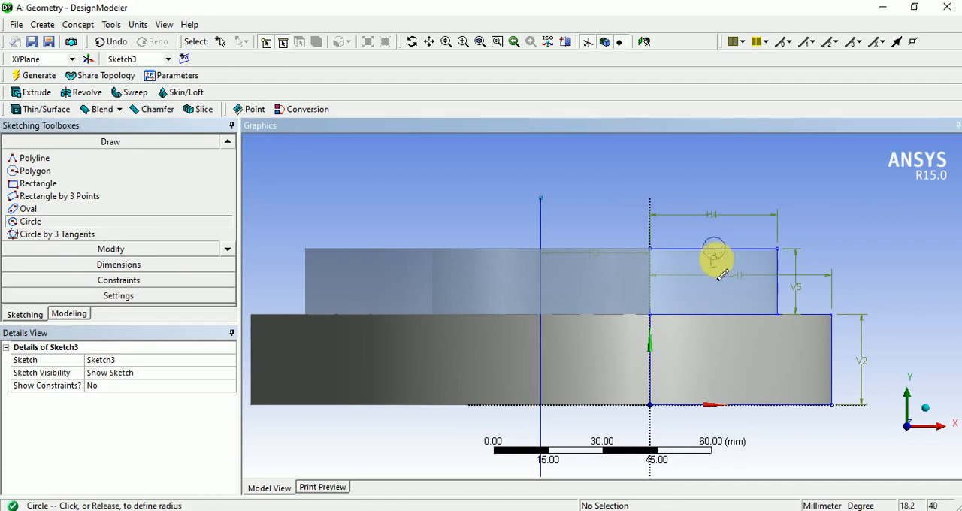
left_click(723, 283)
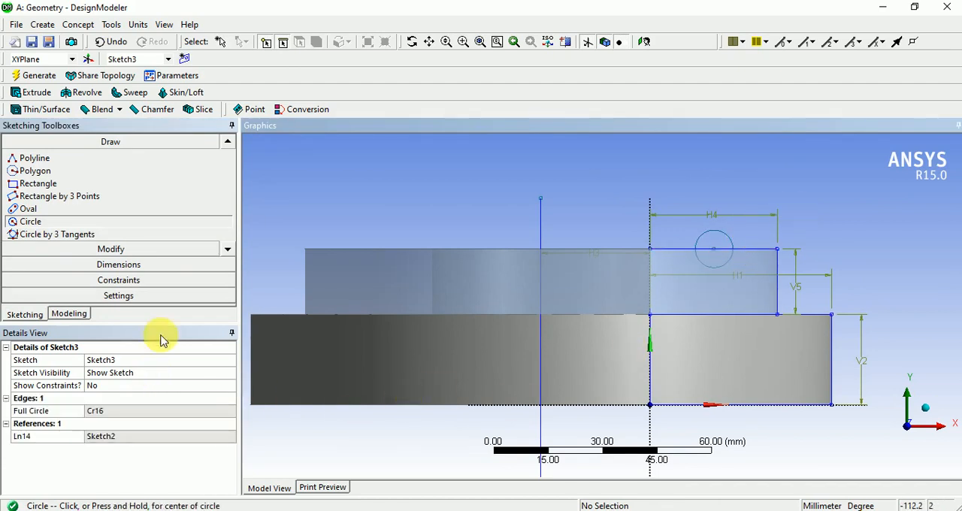
- Dimension the circle's diameter and set it to 10 mm
left_click(131, 266)
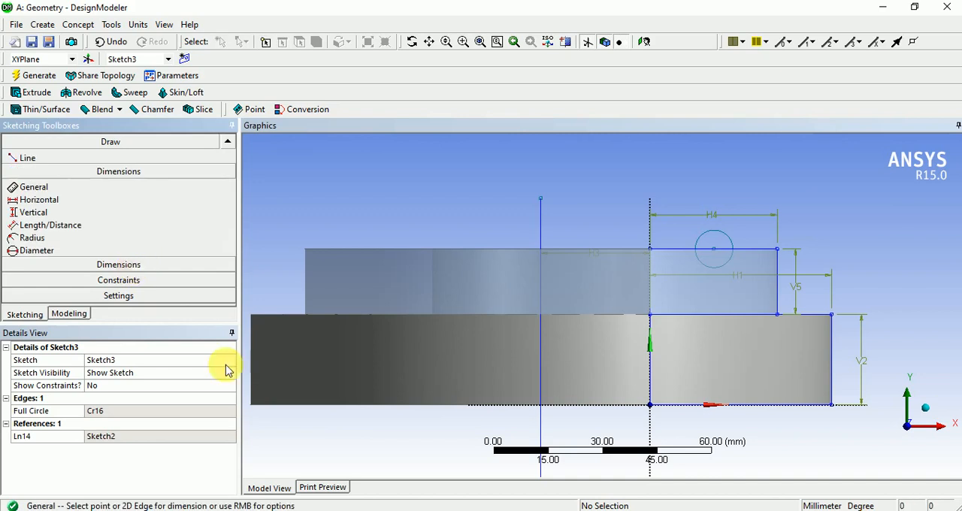
left_click(714, 231)
left_click(790, 183)
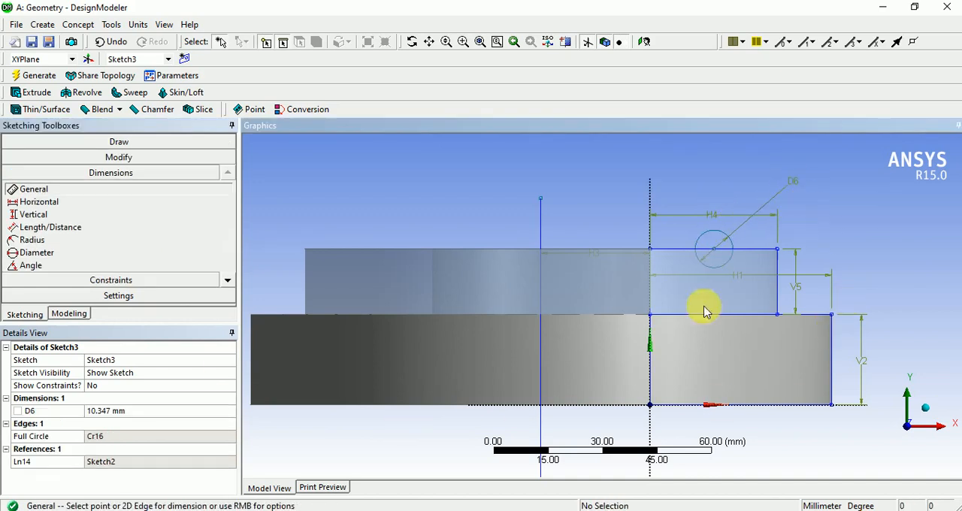
left_click(175, 415)
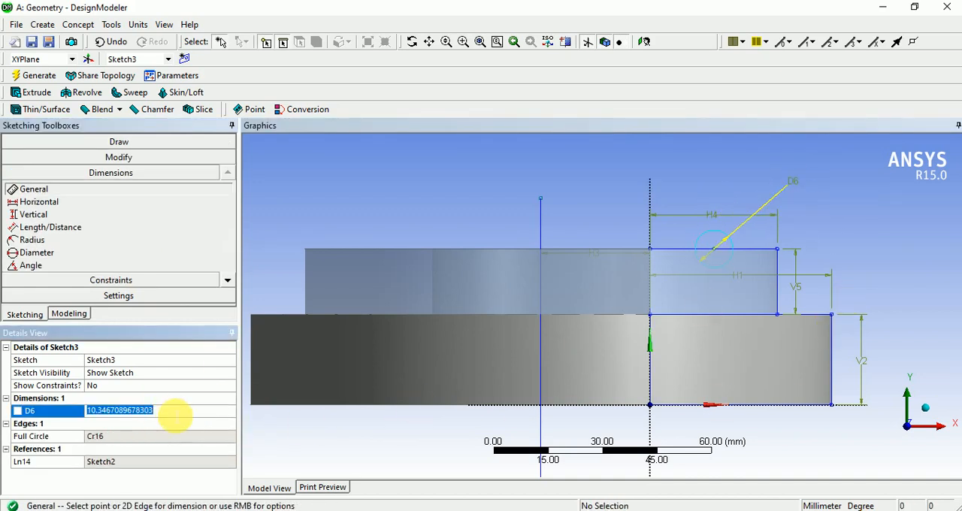
type("10")
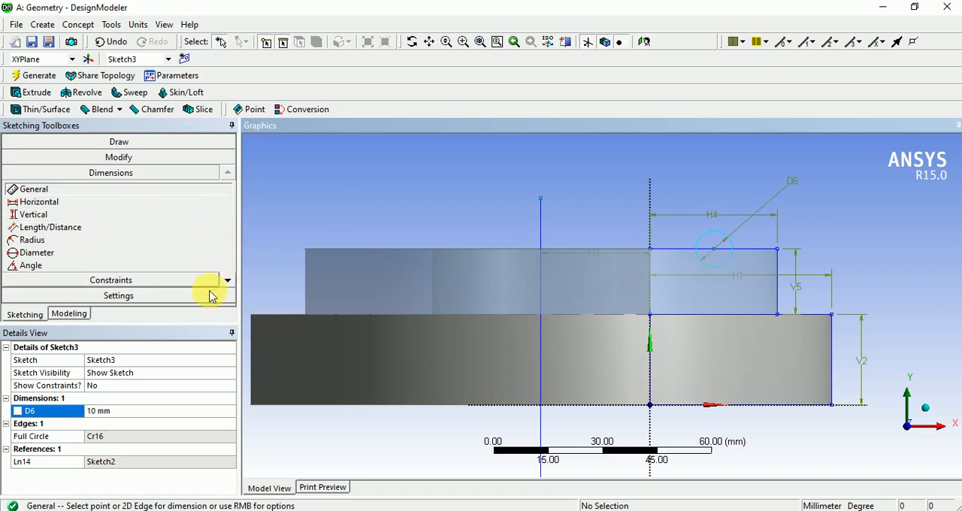
- Start a new Revolve feature with the circle sketch, Sketch3, as its geometry
left_click(83, 315)
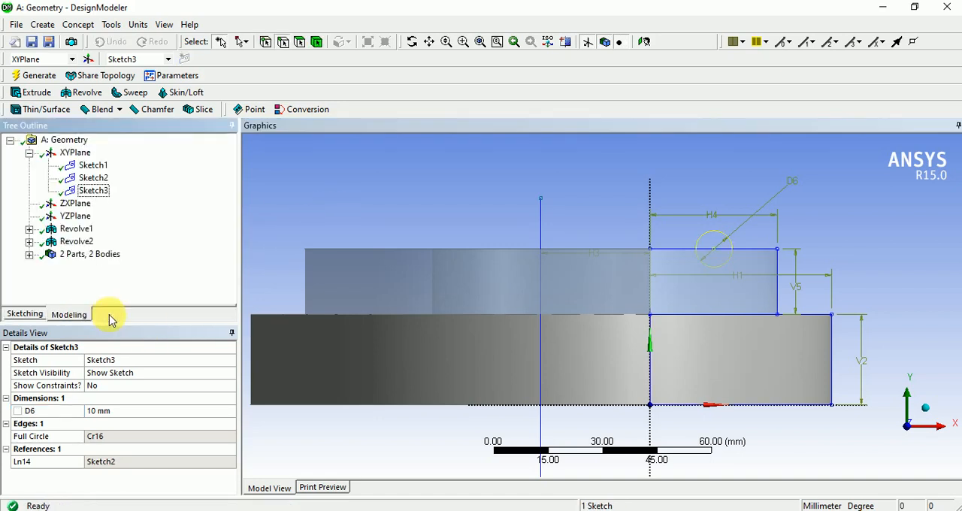
left_click(83, 93)
scroll(522, 221, "up", 3)
scroll(522, 221, "down", 4)
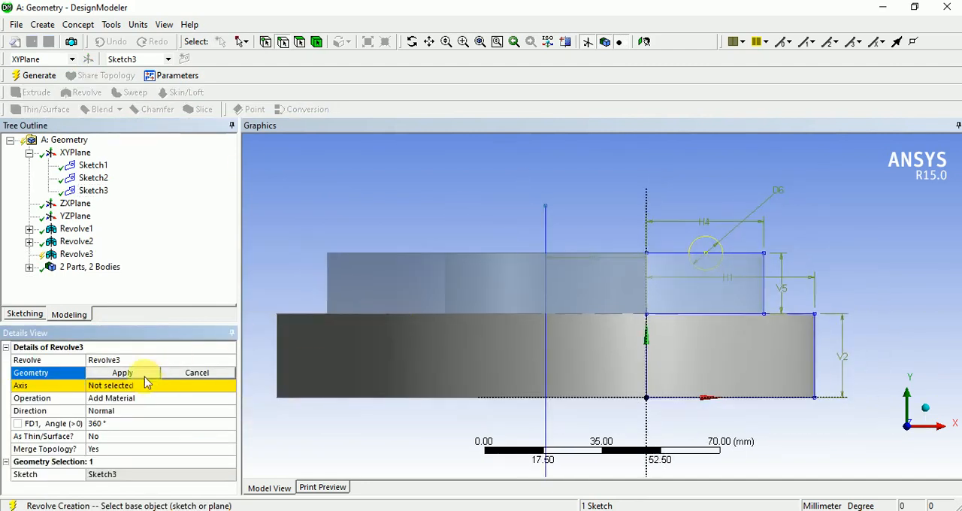
middle_click_drag(696, 417, 677, 444)
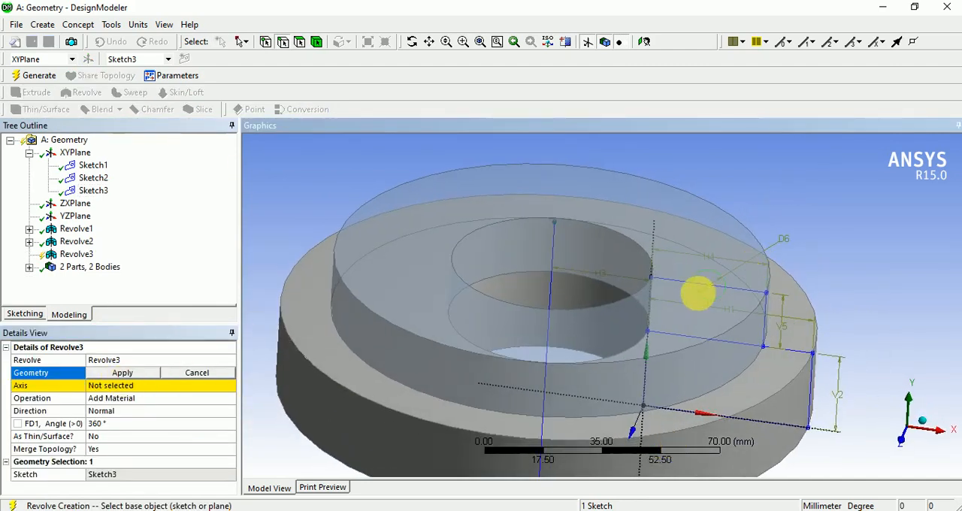
left_click(111, 375)
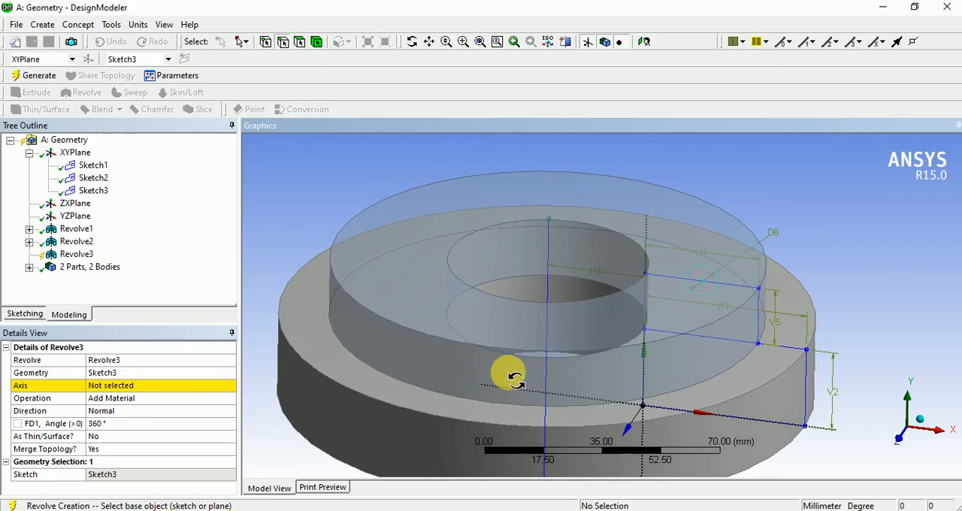
- Set the vertical centre line of the rings as the revolve axis, with its direction flipped to point upward
left_click(96, 385)
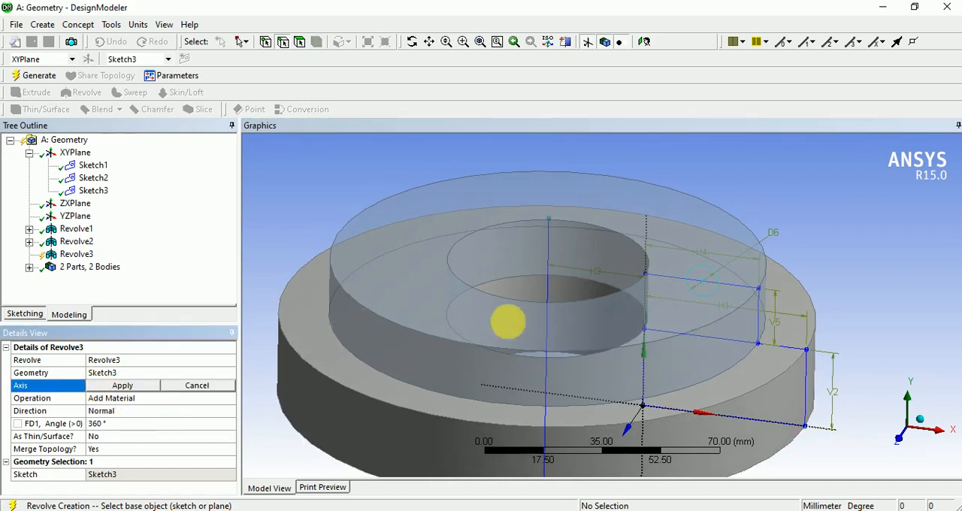
left_click(549, 252)
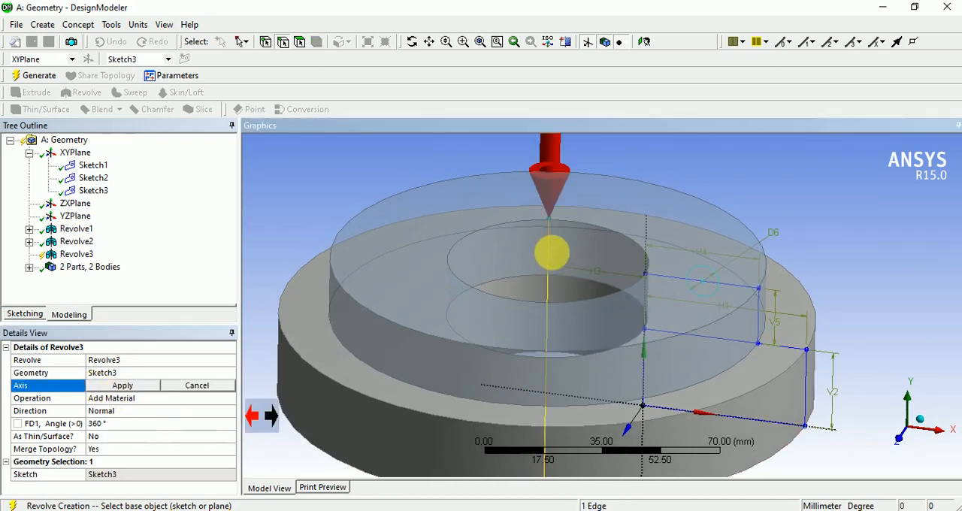
left_click(272, 417)
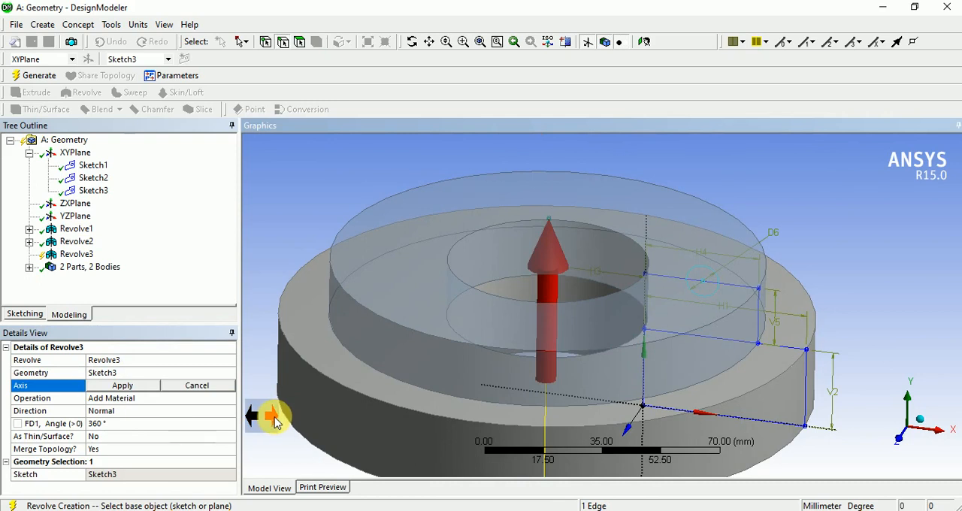
left_click(105, 385)
middle_click_drag(496, 331, 538, 375)
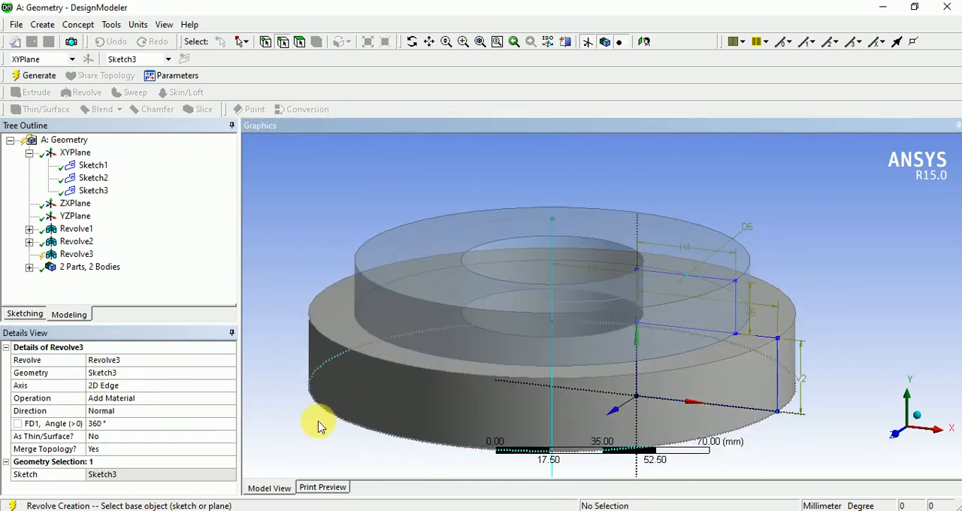
- Set the operation of Revolve3 to Cut Material
left_click(153, 399)
left_click(229, 399)
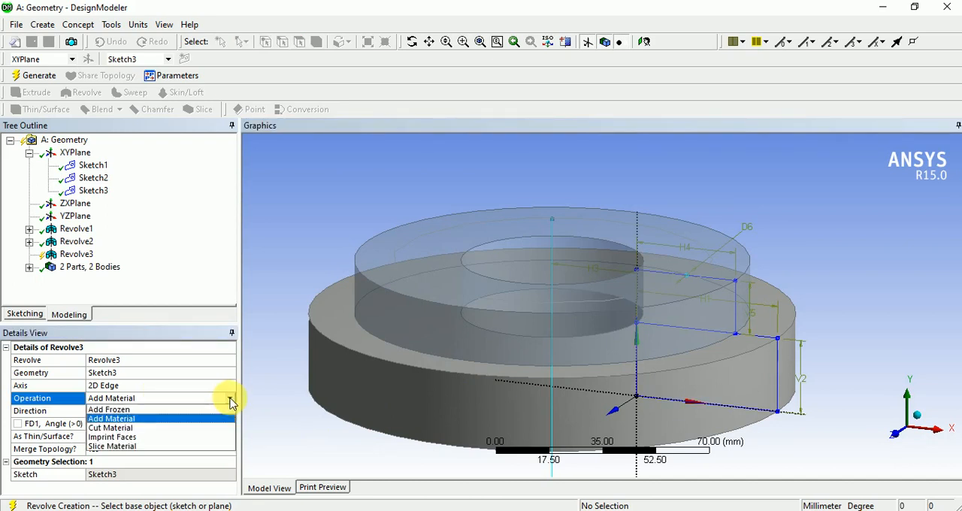
left_click(135, 429)
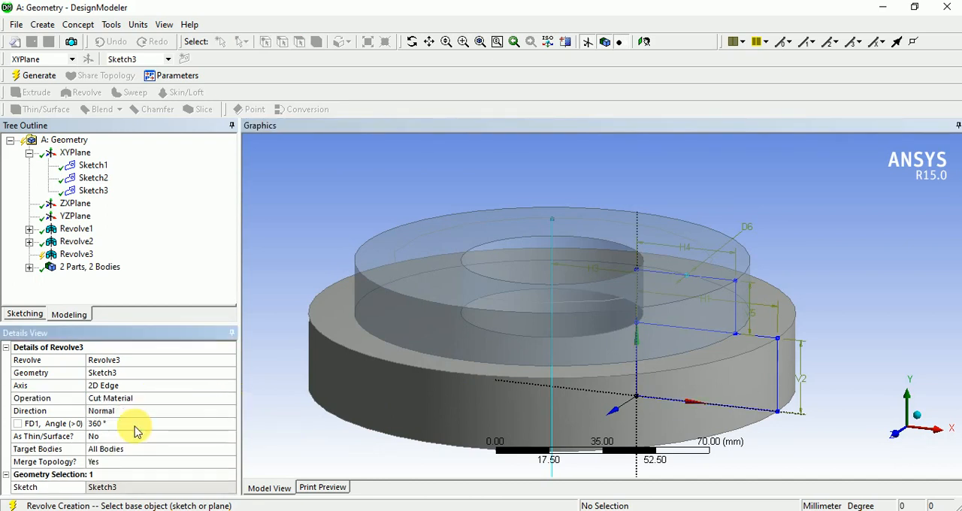
middle_click_drag(568, 409, 591, 409)
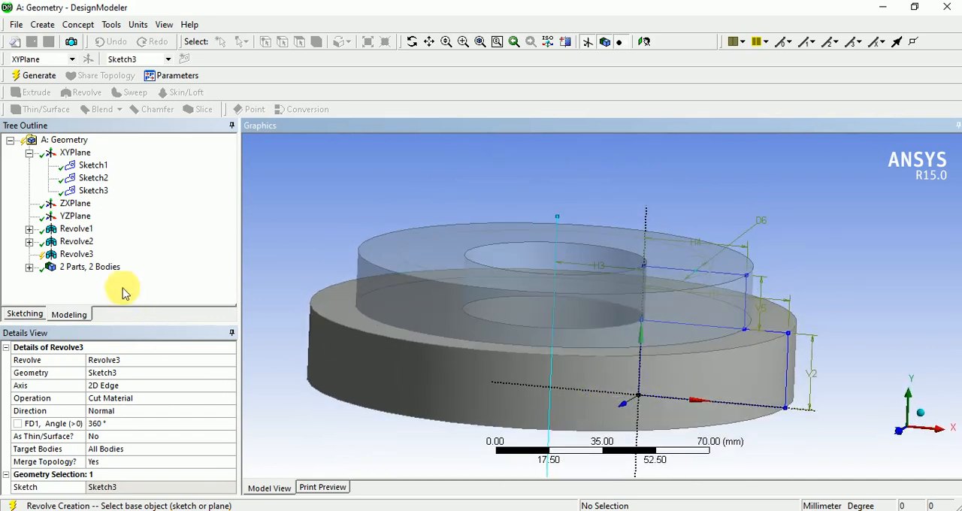
- Generate the full 360° Revolve3 cut and check its effect on the rings
left_click(39, 76)
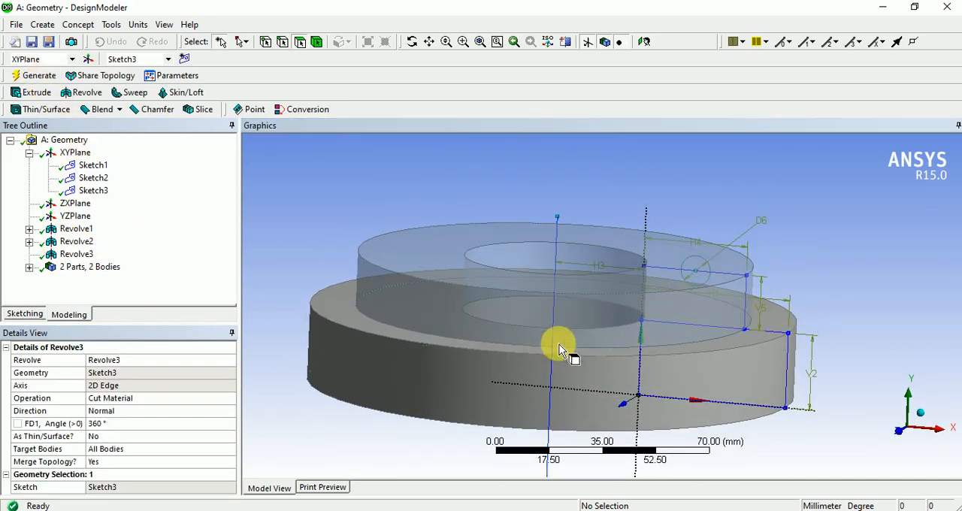
middle_click_drag(560, 350, 610, 340)
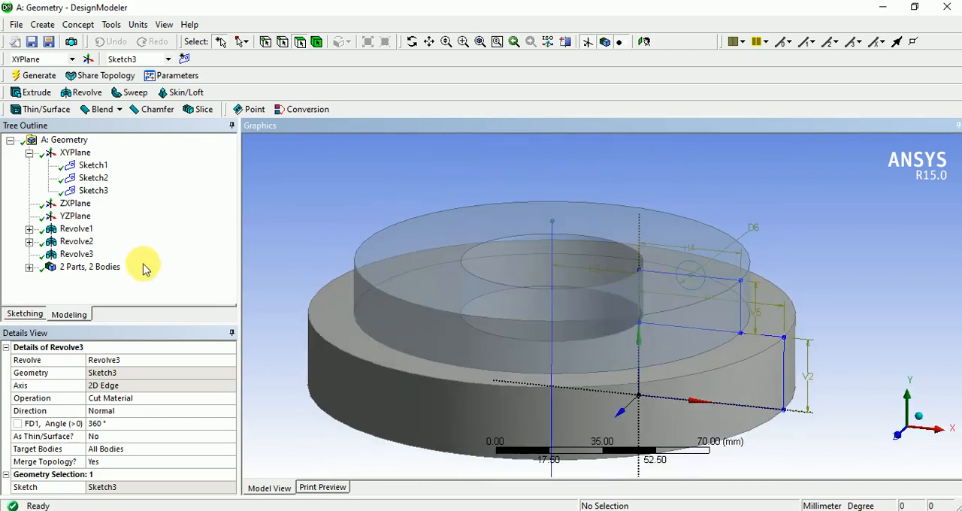
- Change the operation of Revolve2, the upper ring, to Add Material, regenerate the model, and inspect the revolved groove
left_click(83, 242)
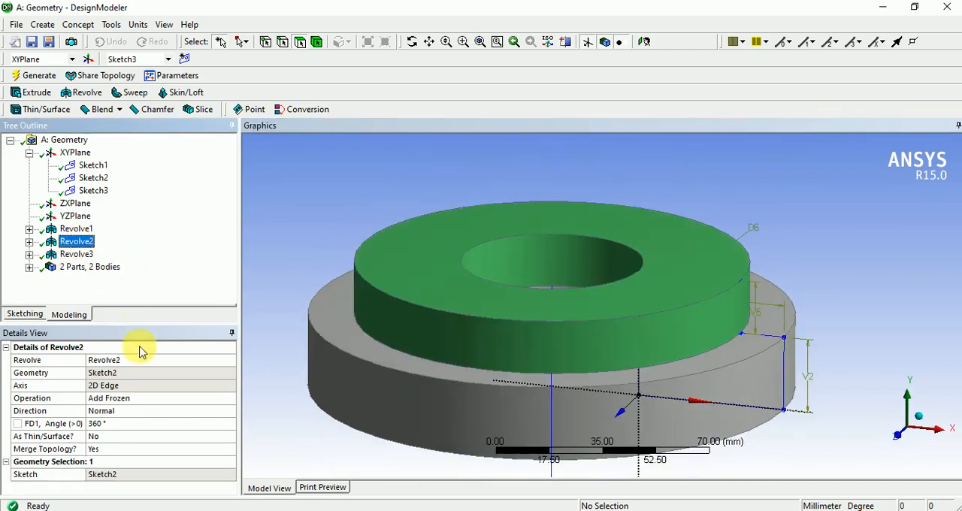
left_click(147, 398)
left_click(230, 398)
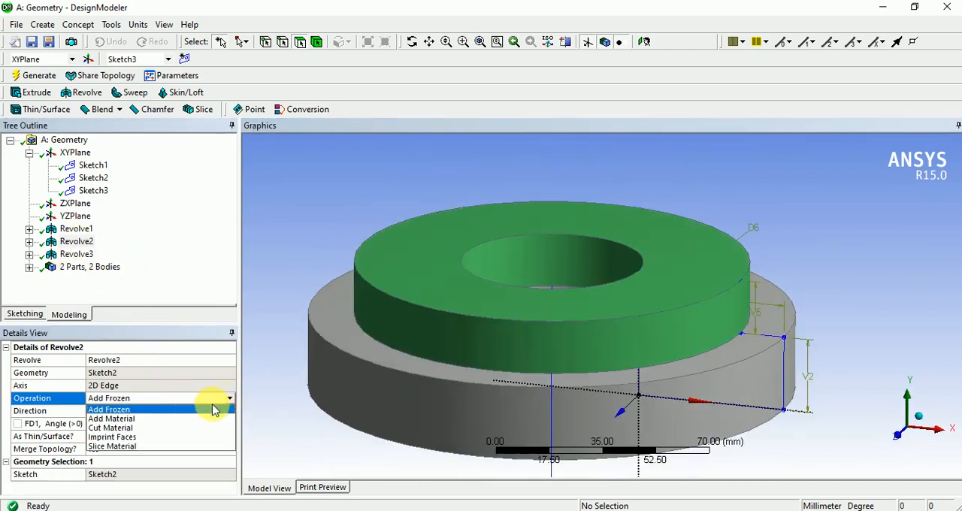
left_click(214, 418)
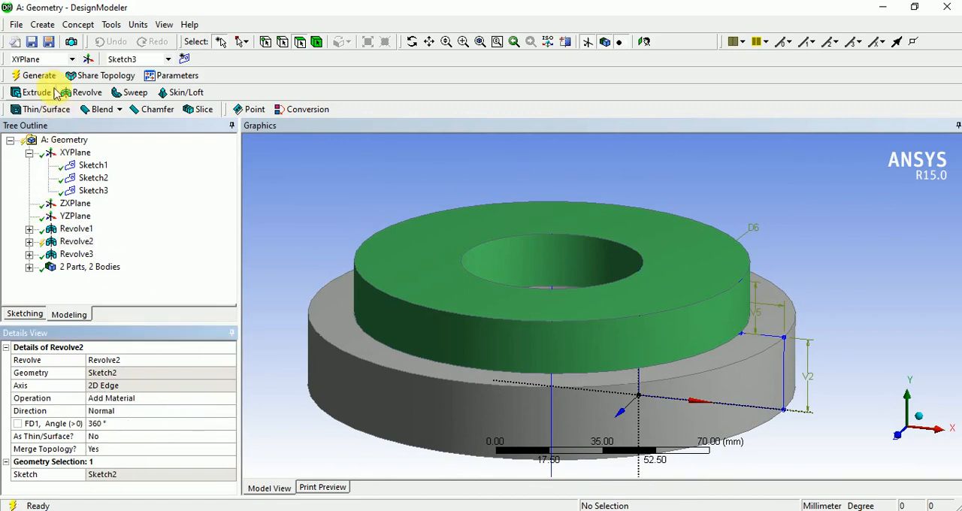
middle_click_drag(526, 376, 528, 415)
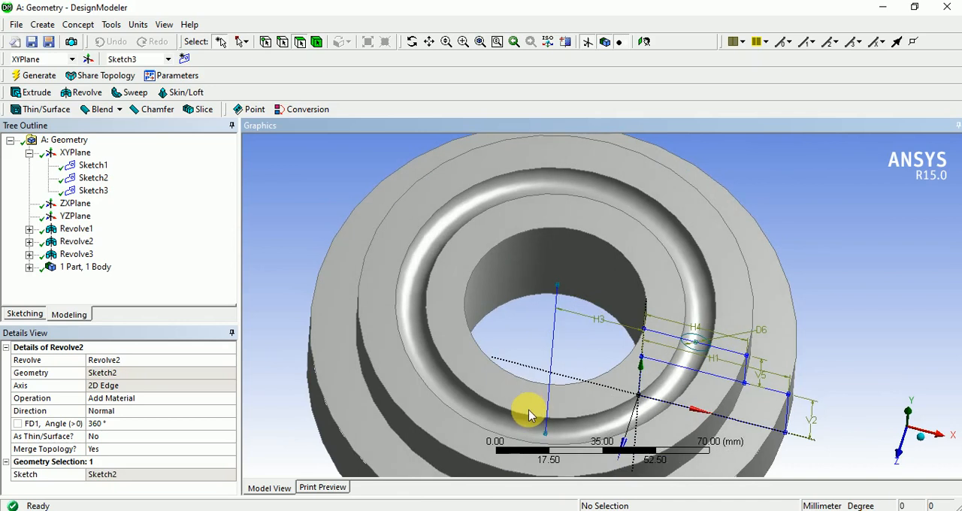
middle_click_drag(496, 443, 485, 404)
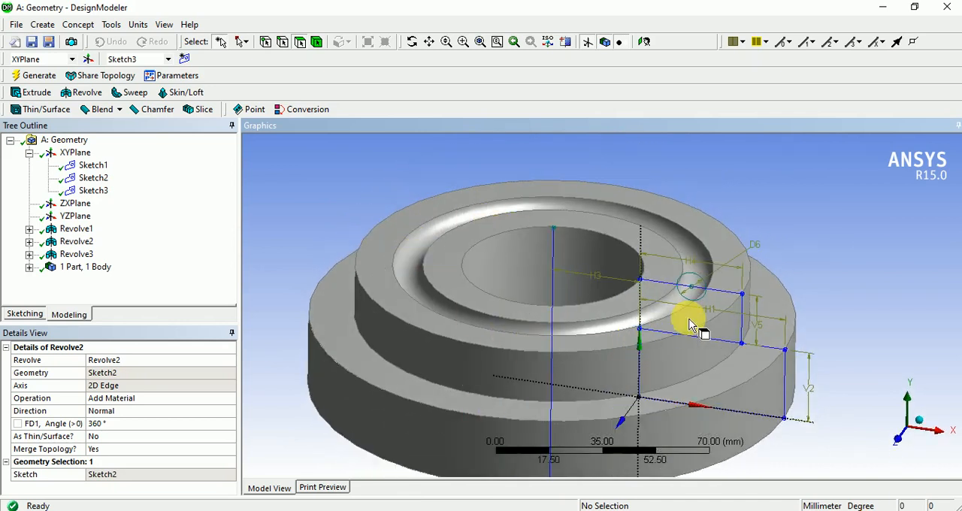
mouse_move(766, 367)
middle_mouse_down()
mouse_move(766, 354)
mouse_move(767, 376)
middle_mouse_up()
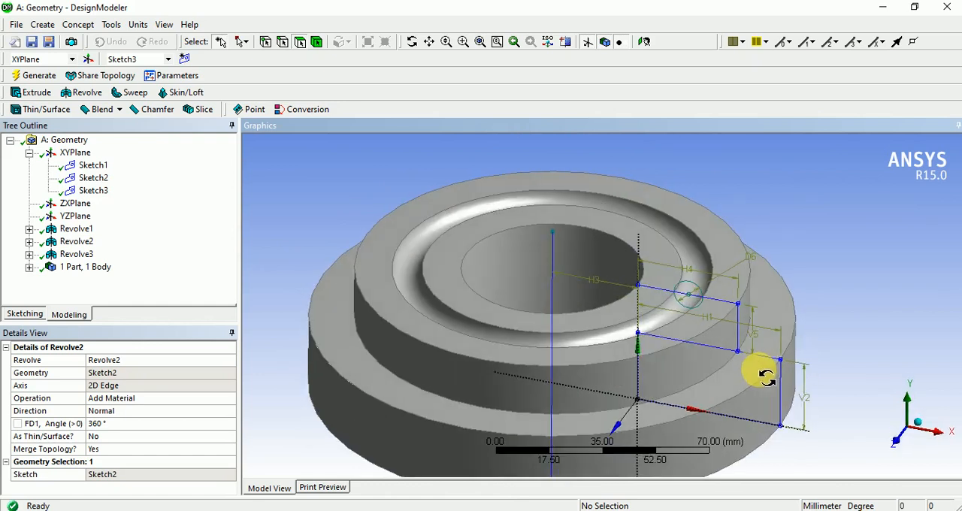